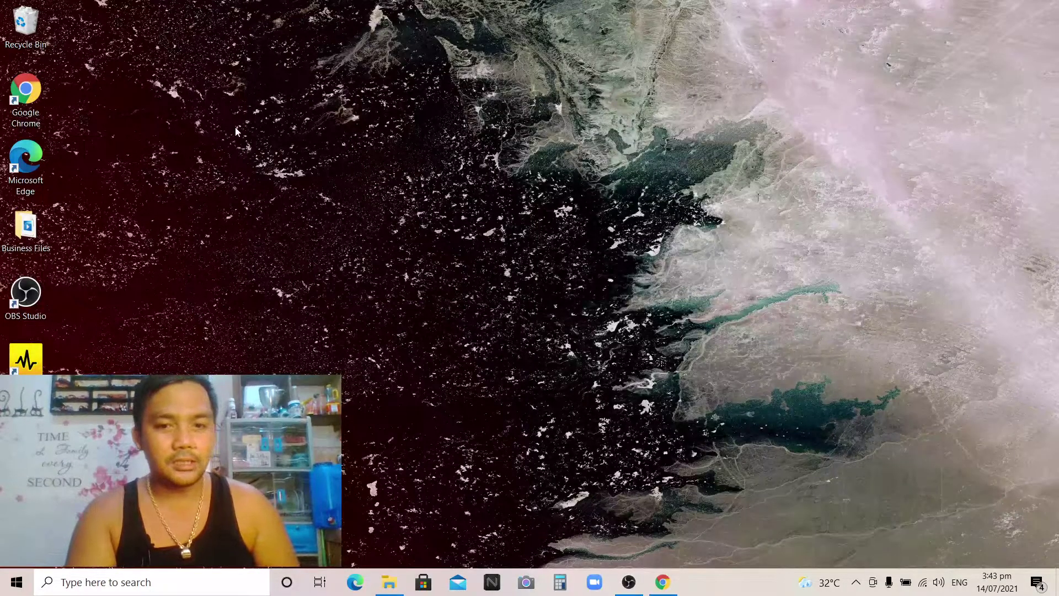
Open Chrome, search Google for "axie marketplace" and open the official Axie Marketplace site.
{"action": "left_click", "coordinate": [662, 581]}
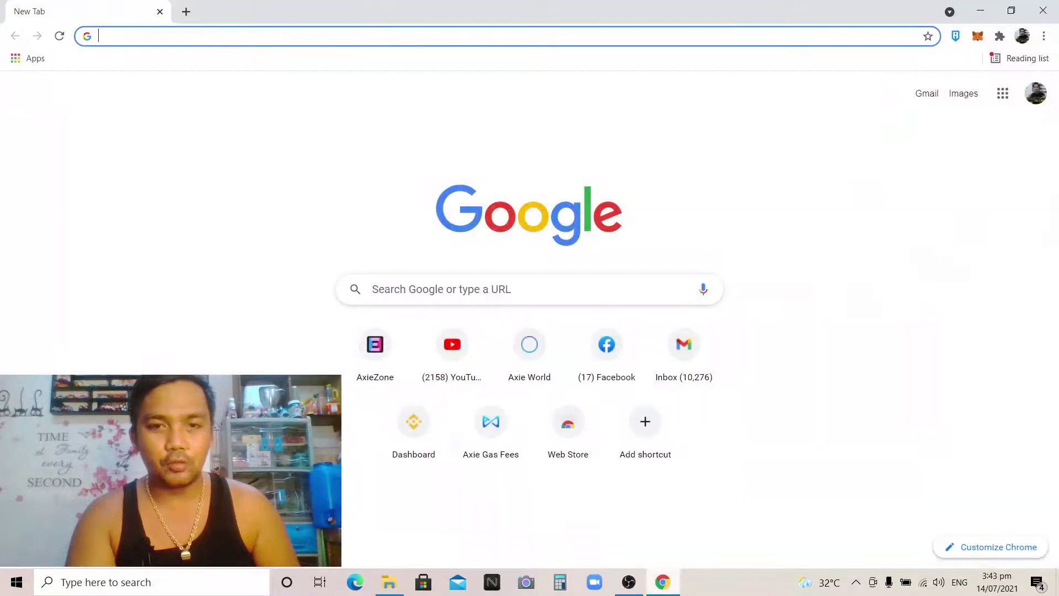
{"action": "left_click", "coordinate": [294, 37]}
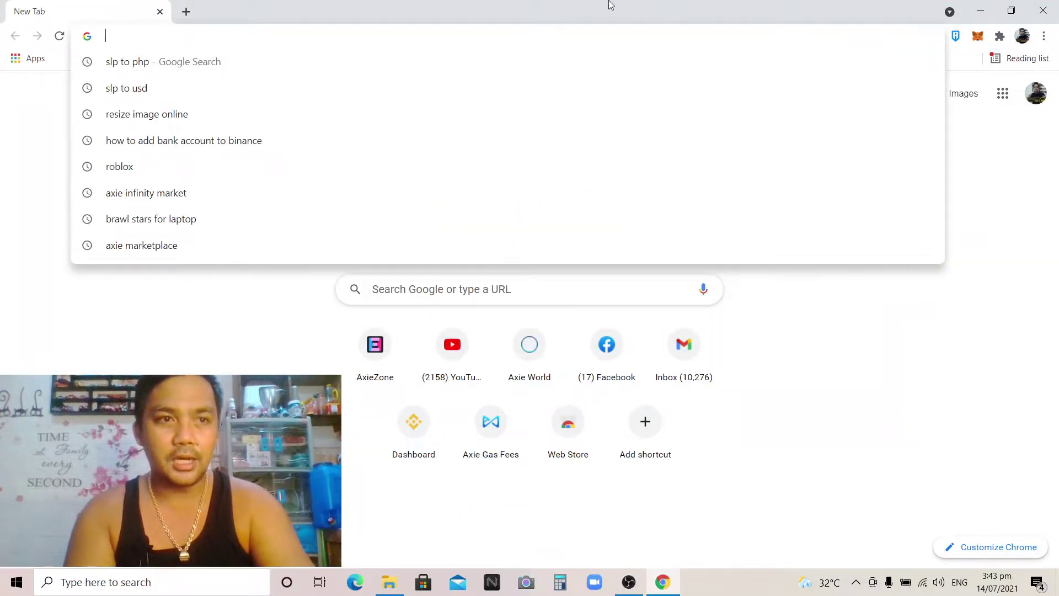
{"action": "type", "text": "axie.zone"}
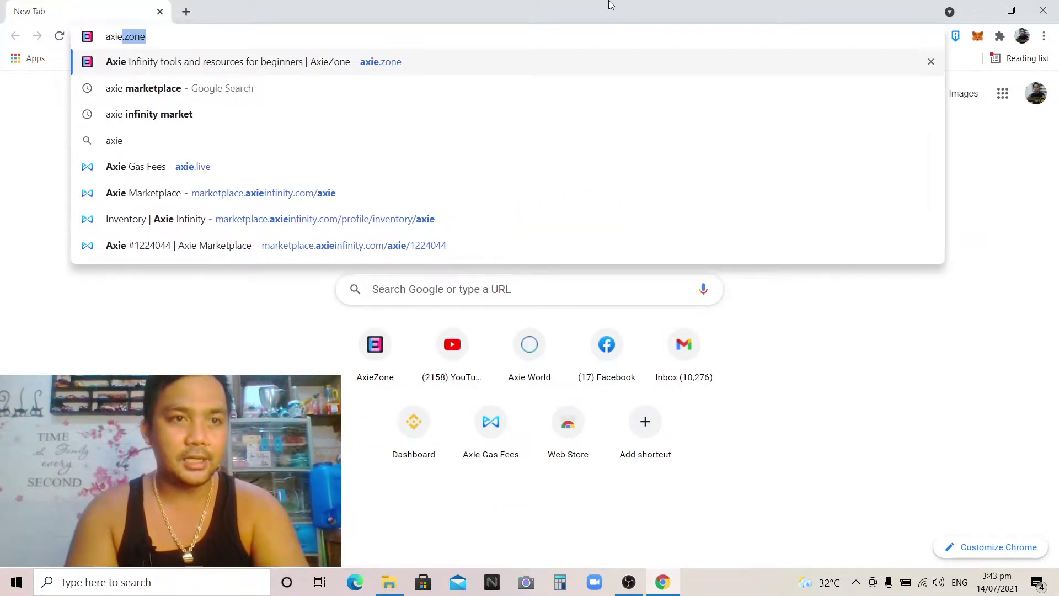
{"action": "key", "text": "Down"}
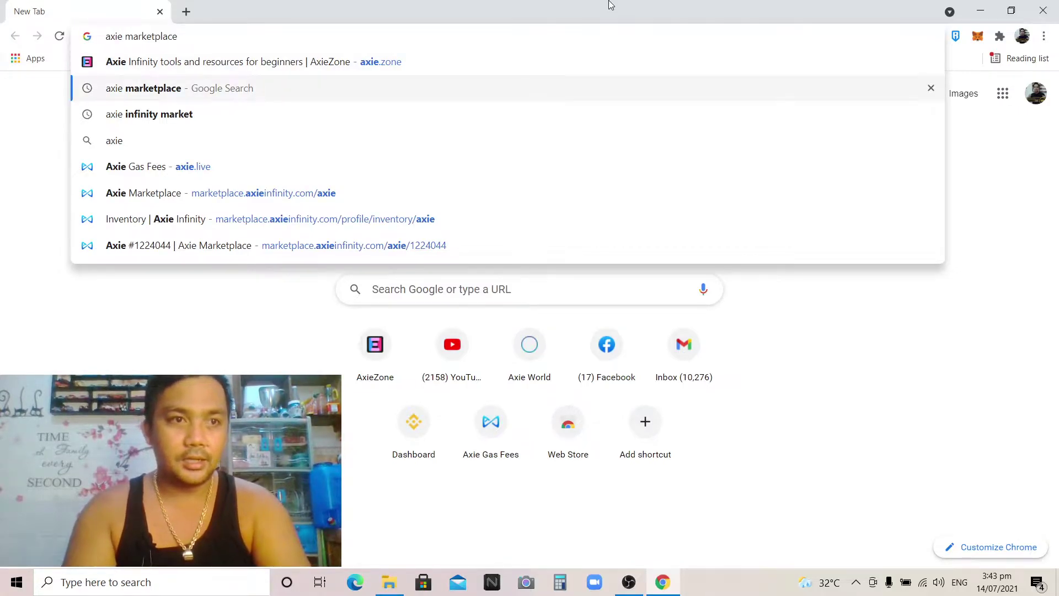
{"action": "key", "text": "Return"}
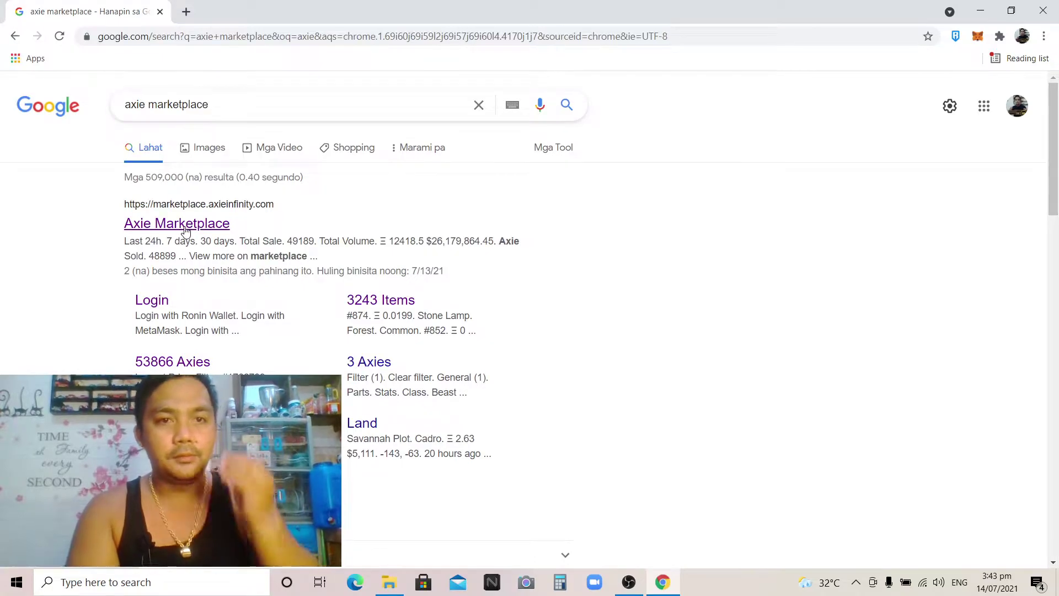
{"action": "left_click", "coordinate": [185, 226]}
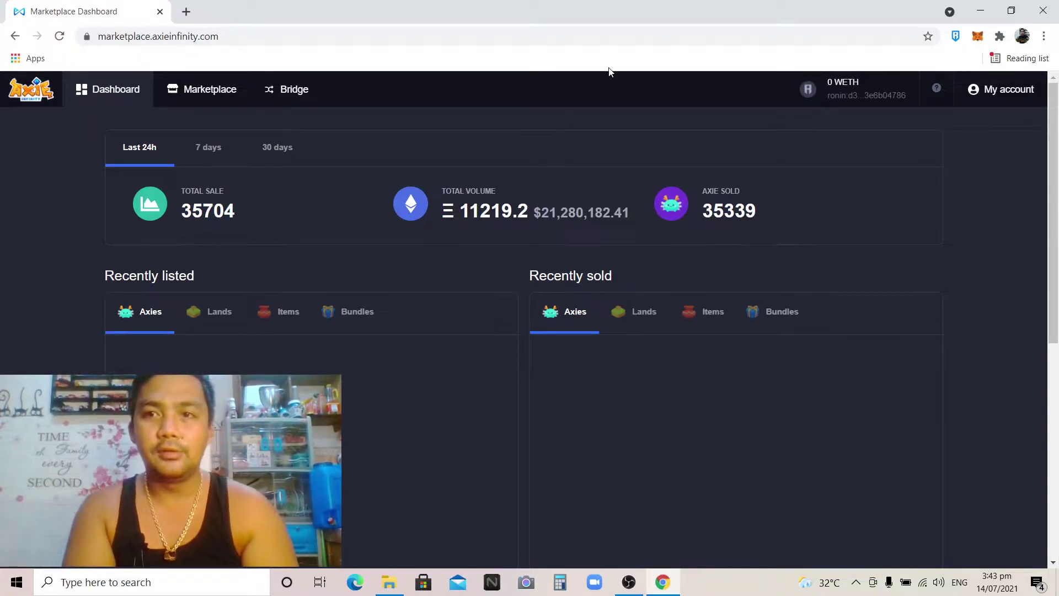
Open the Ronin Wallet extension and unlock it with the wallet password.
{"action": "left_click", "coordinate": [956, 37]}
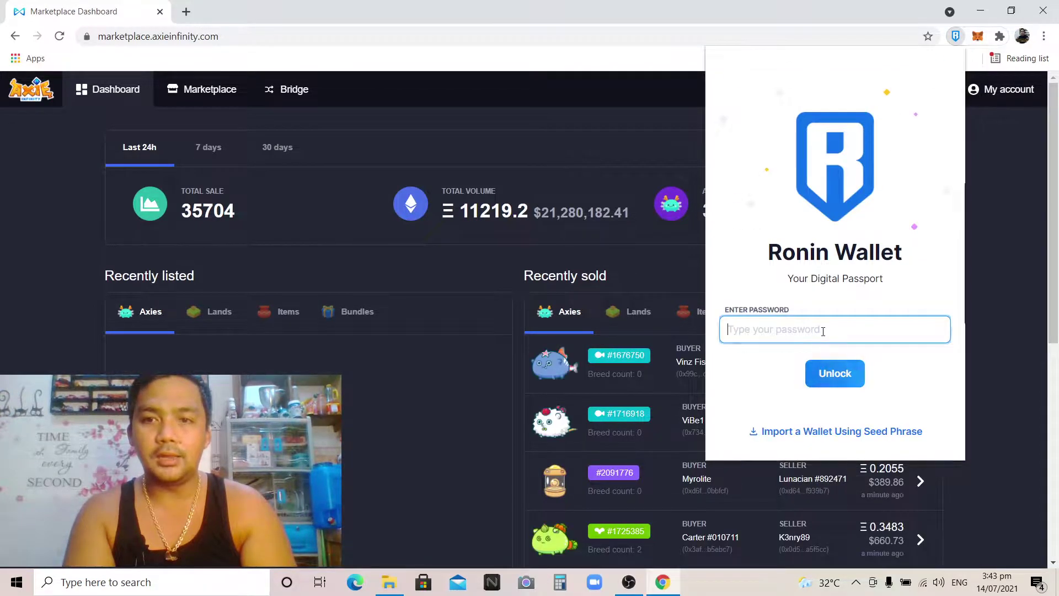
{"action": "type", "text": "*********"}
{"action": "key", "text": "Return"}
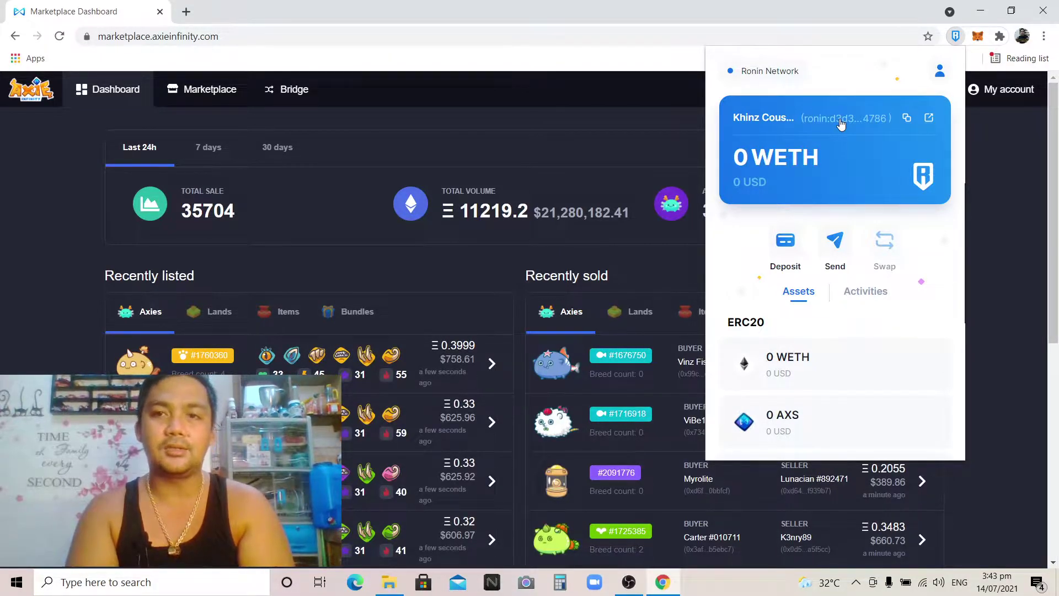
Log in to the marketplace account with Ronin Wallet, approve the signature request, and show the account's Claim Tokens page.
{"action": "left_click_drag", "start_coordinate": [1008, 153], "coordinate": [1012, 97]}
{"action": "left_click", "coordinate": [1012, 97]}
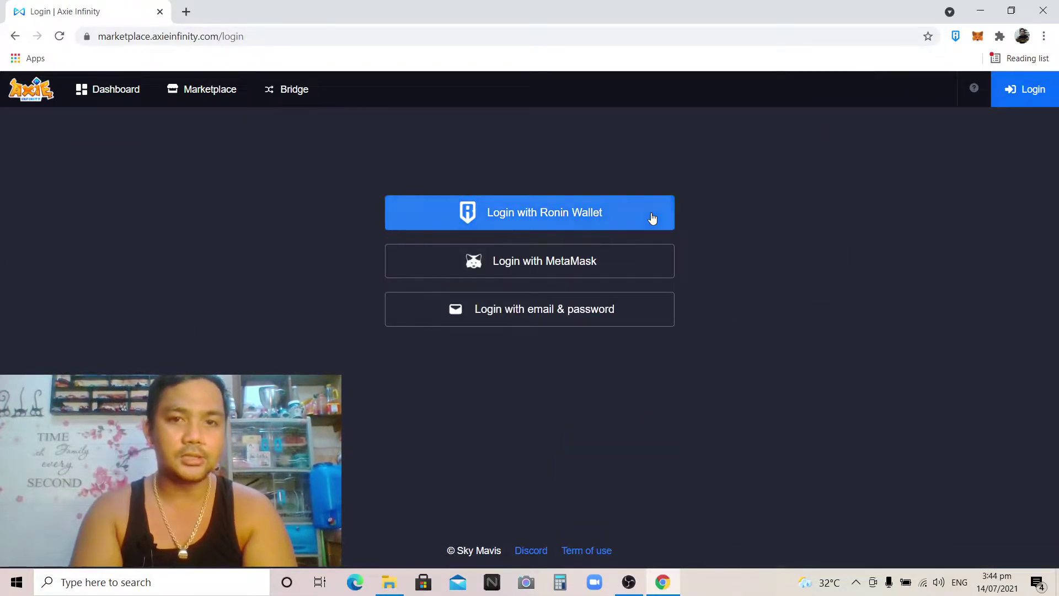
{"action": "left_click", "coordinate": [592, 214]}
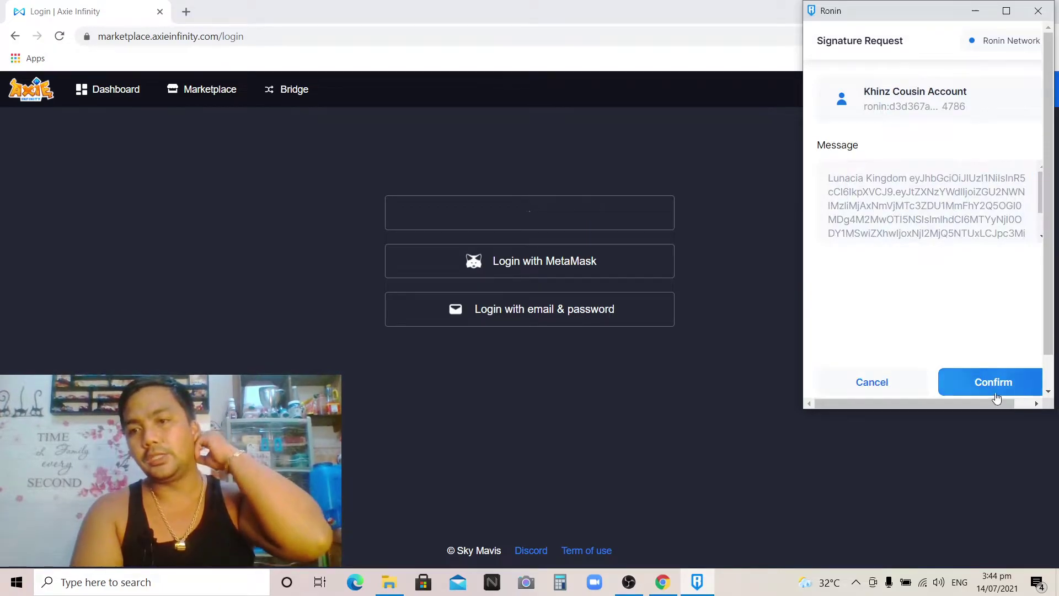
{"action": "left_click", "coordinate": [994, 388]}
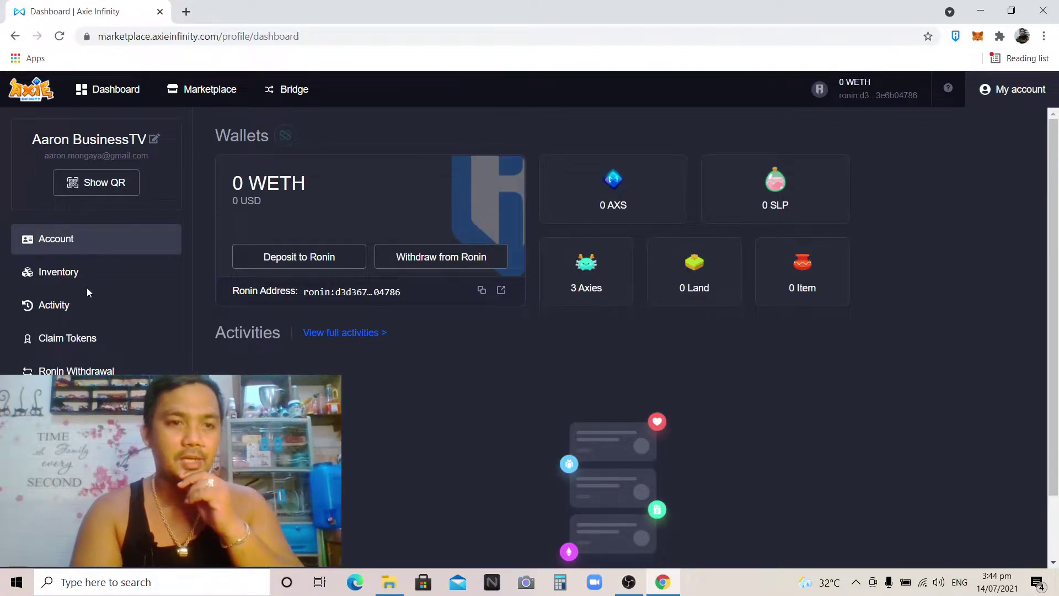
{"action": "left_click", "coordinate": [65, 345]}
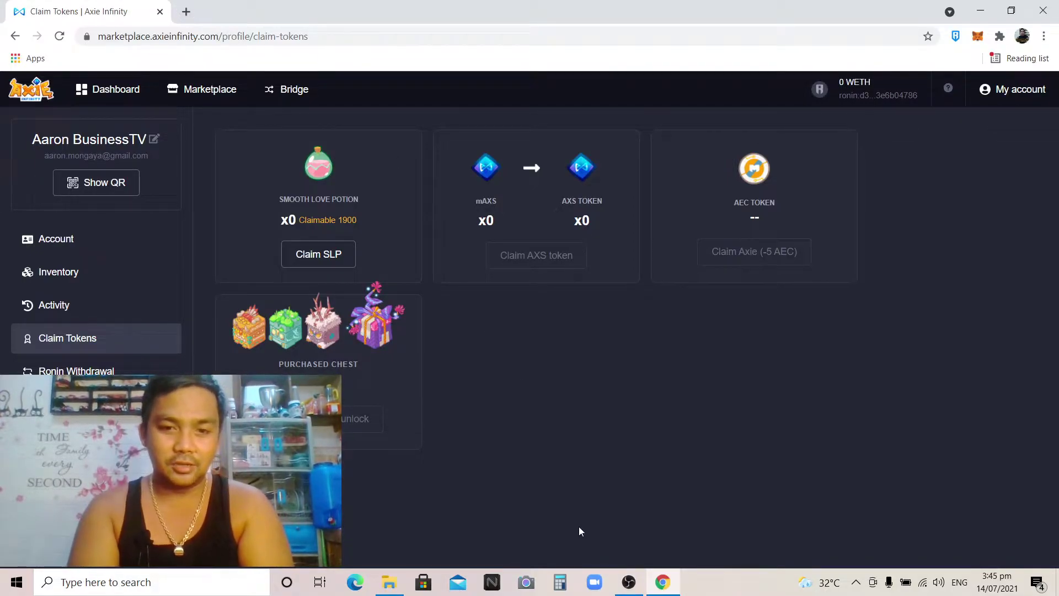
Open Calculator, keep it on top in compact view, and place it over the AEC token area of the page.
{"action": "left_click", "coordinate": [568, 576]}
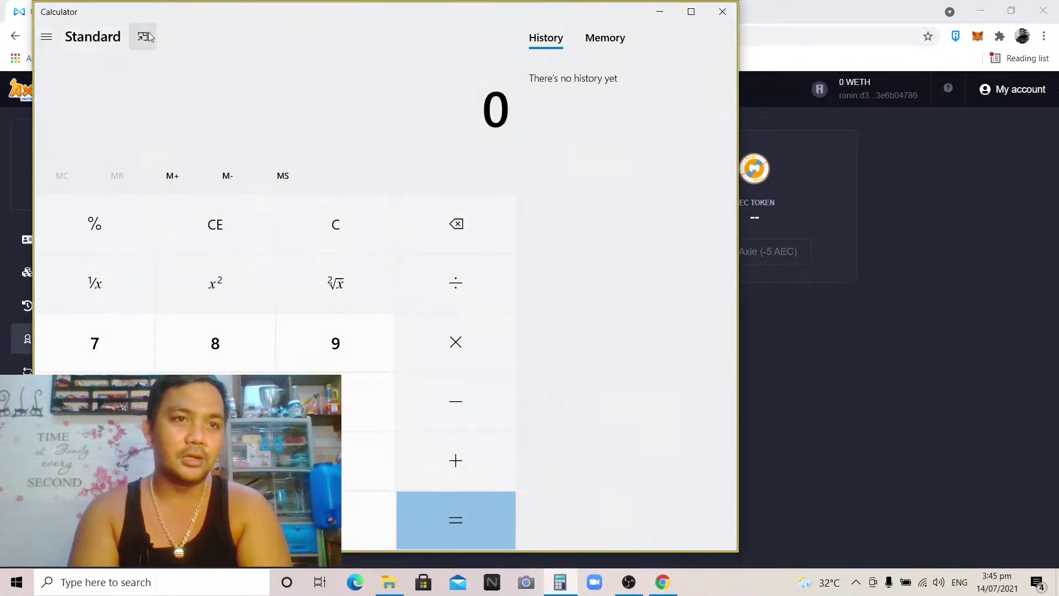
{"action": "left_click", "coordinate": [143, 36]}
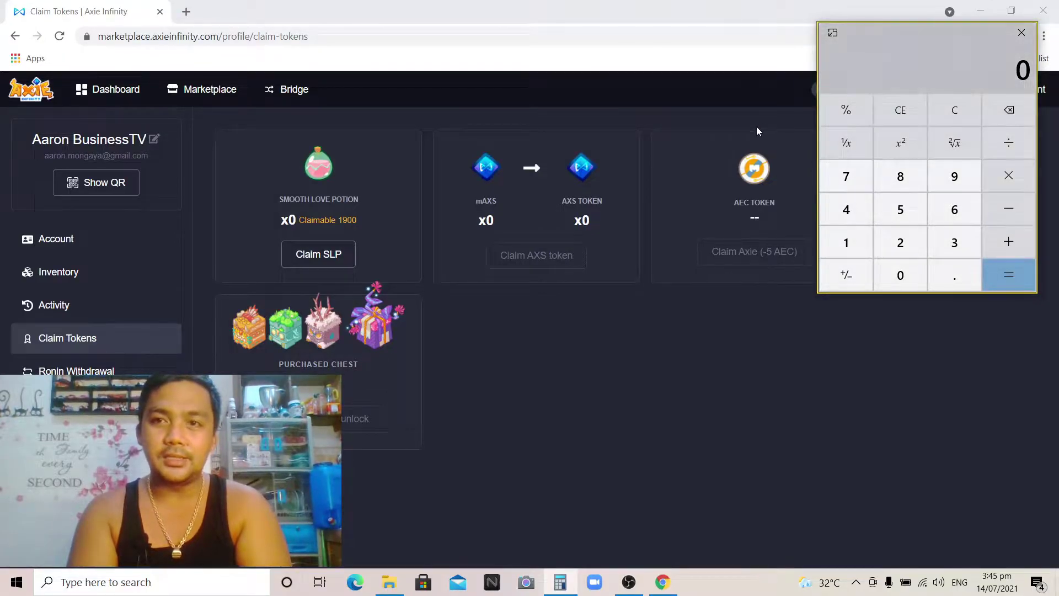
{"action": "left_click_drag", "start_coordinate": [872, 40], "coordinate": [679, 150]}
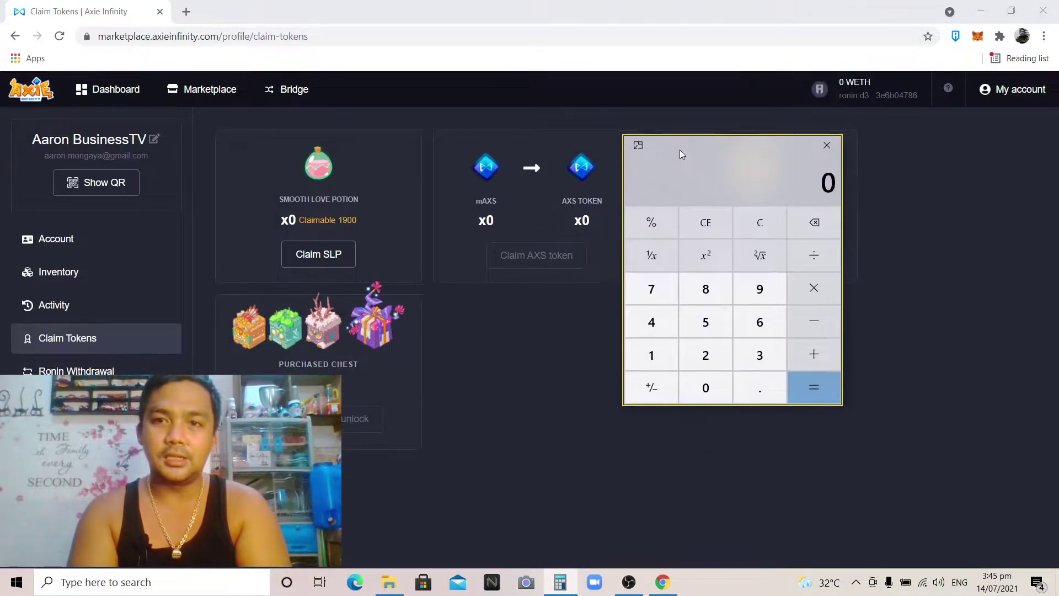
Calculate the monthly SLP earnings as 150 × 30.
{"action": "left_click", "coordinate": [648, 353]}
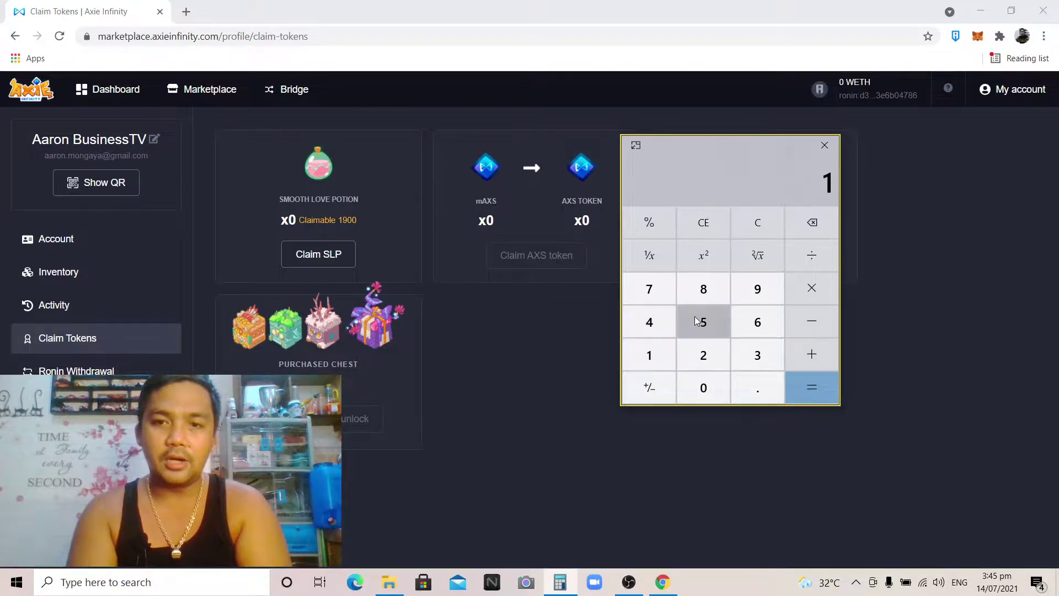
{"action": "left_click", "coordinate": [695, 316]}
{"action": "left_click", "coordinate": [694, 394]}
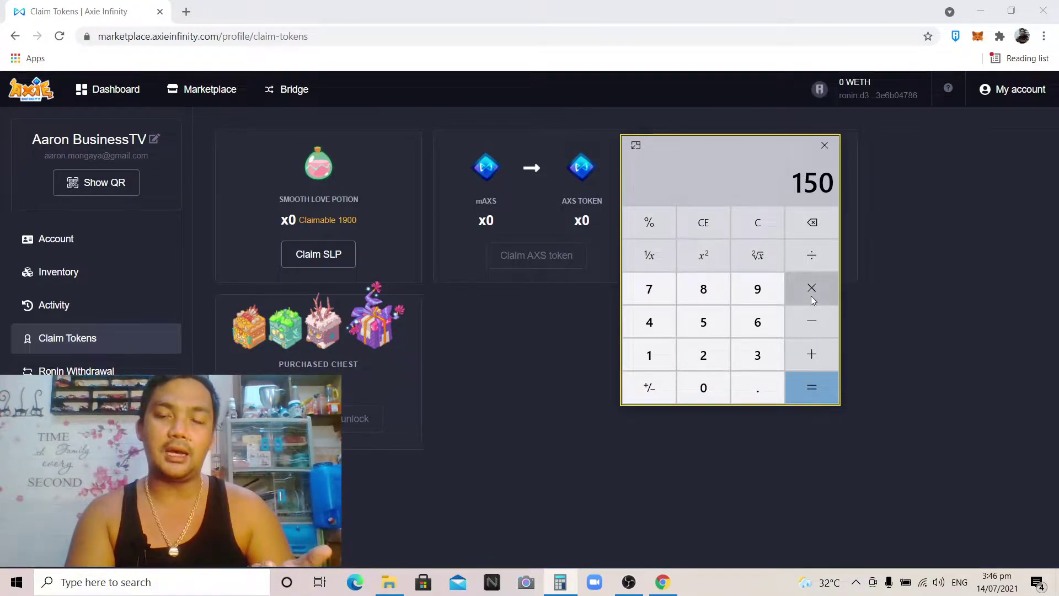
{"action": "left_click", "coordinate": [748, 361]}
{"action": "left_click", "coordinate": [683, 400]}
{"action": "left_click", "coordinate": [789, 393]}
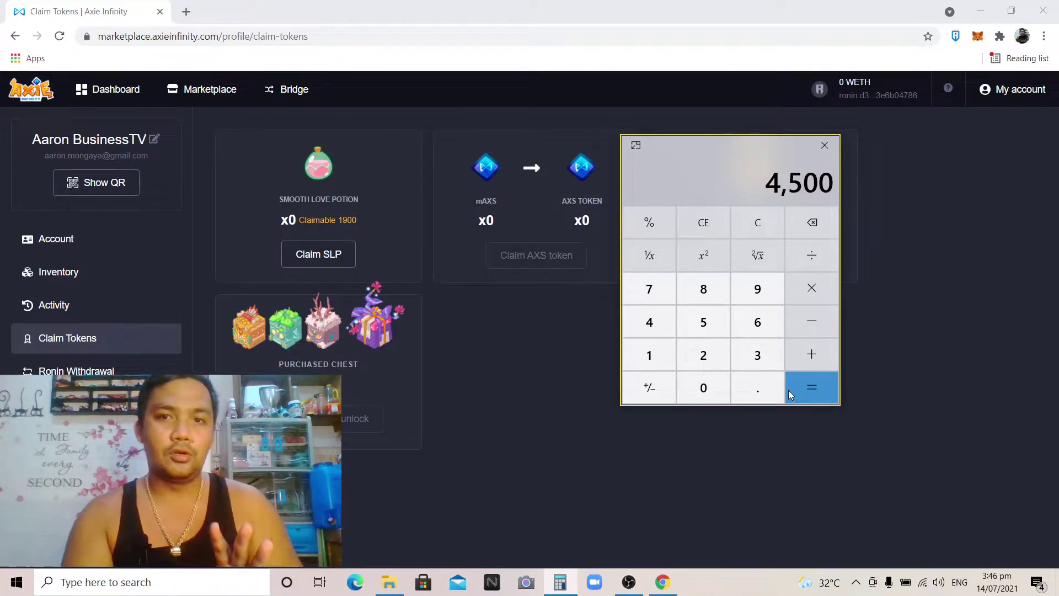
Search for "slp to php" in a new browser tab and open CoinGecko's Smooth Love Potion to PHP chart.
{"action": "left_click", "coordinate": [186, 12]}
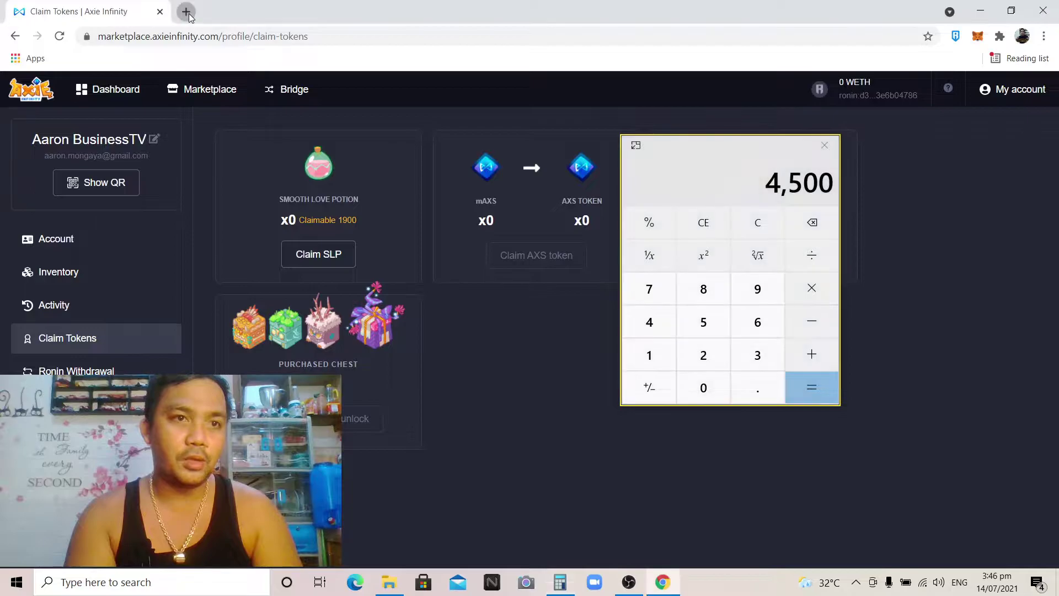
{"action": "left_click", "coordinate": [196, 35]}
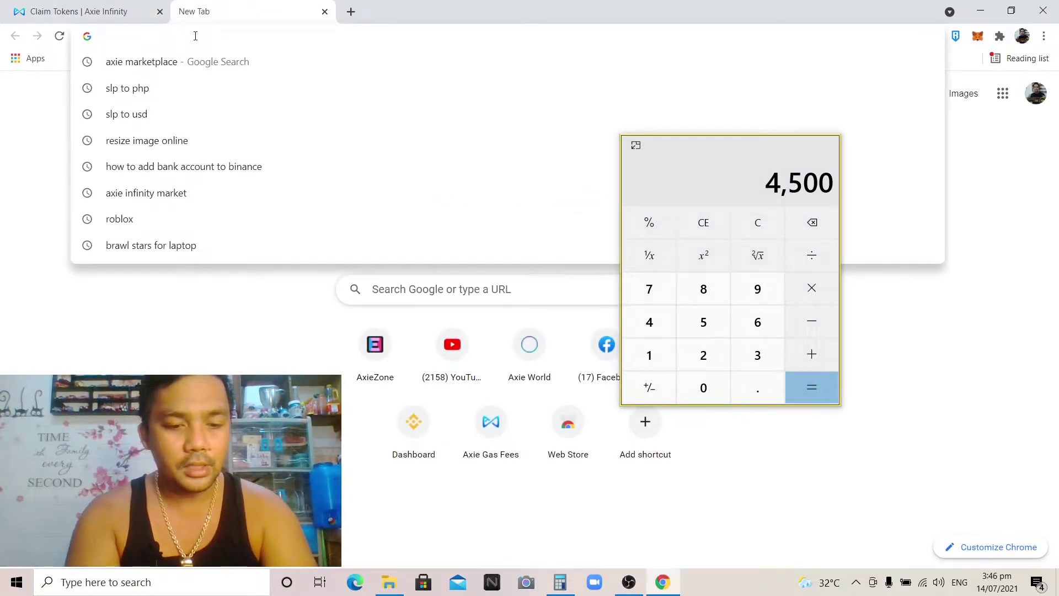
{"action": "type", "text": "slp"}
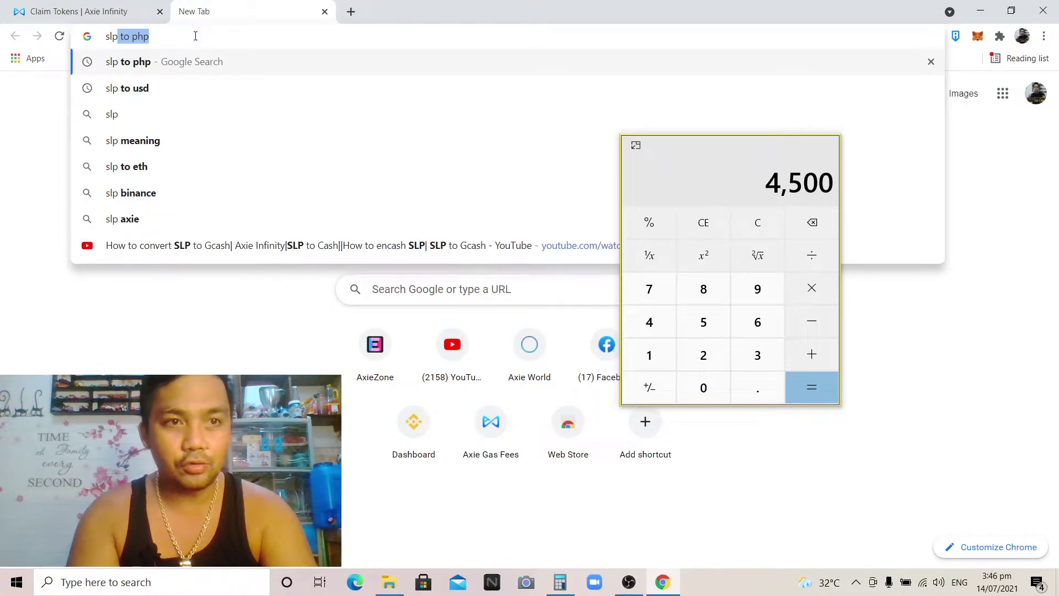
{"action": "key", "text": "Right"}
{"action": "key", "text": "Return"}
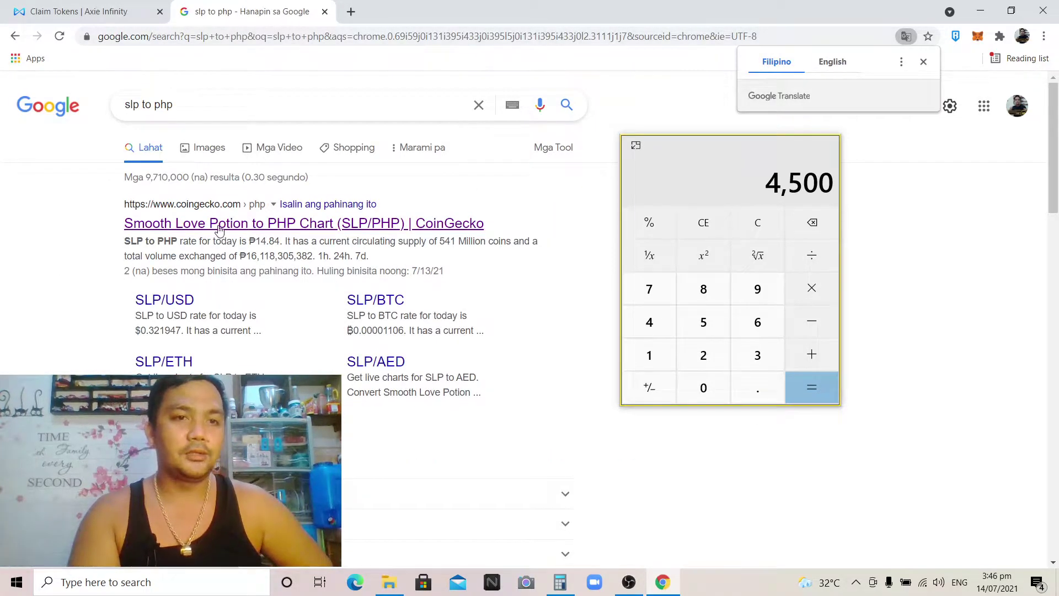
{"action": "left_click", "coordinate": [219, 230]}
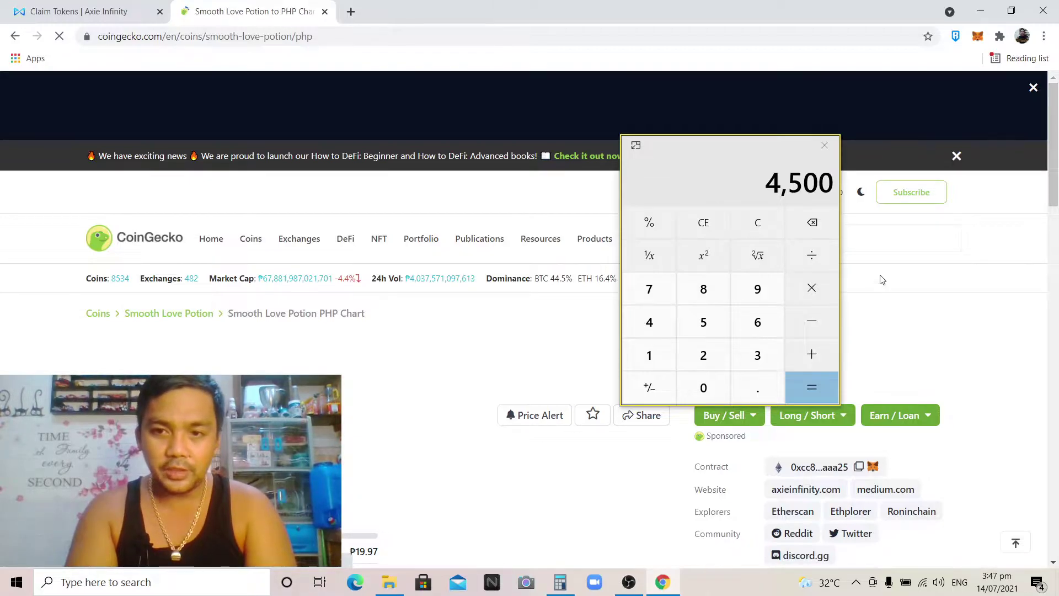
Multiply the monthly SLP total in Calculator by a rate of 15.69 pesos.
{"action": "left_click", "coordinate": [809, 291]}
{"action": "left_click", "coordinate": [651, 360]}
{"action": "left_click", "coordinate": [696, 326]}
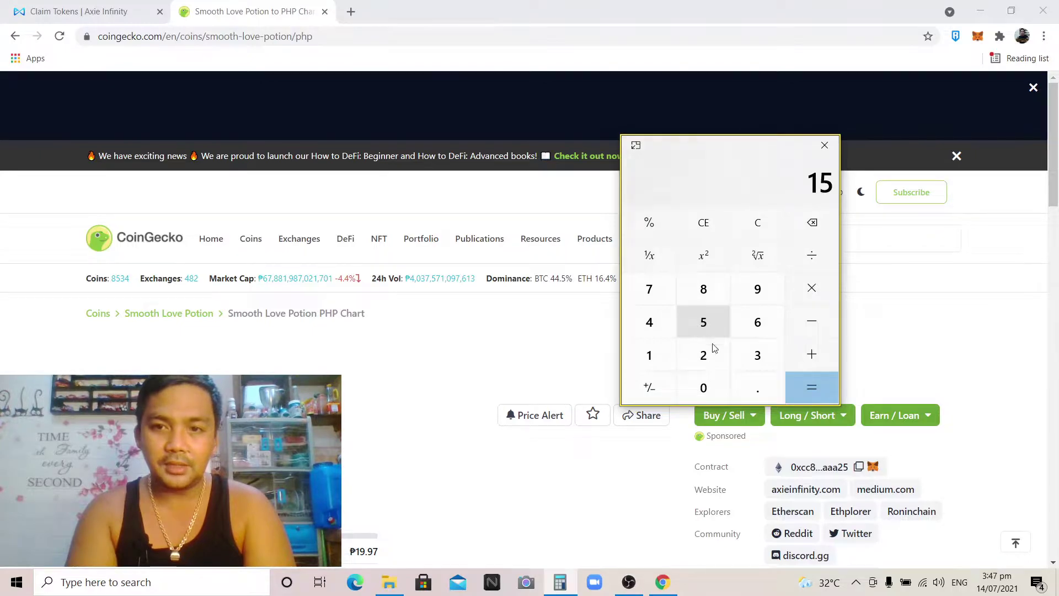
{"action": "left_click", "coordinate": [756, 388]}
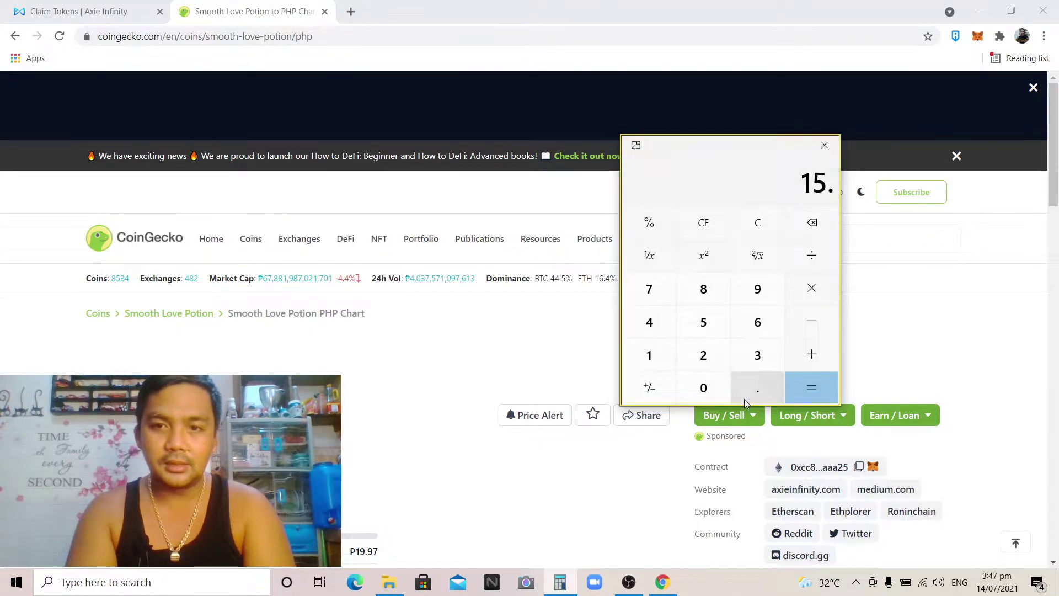
{"action": "left_click", "coordinate": [758, 331]}
{"action": "left_click", "coordinate": [757, 295]}
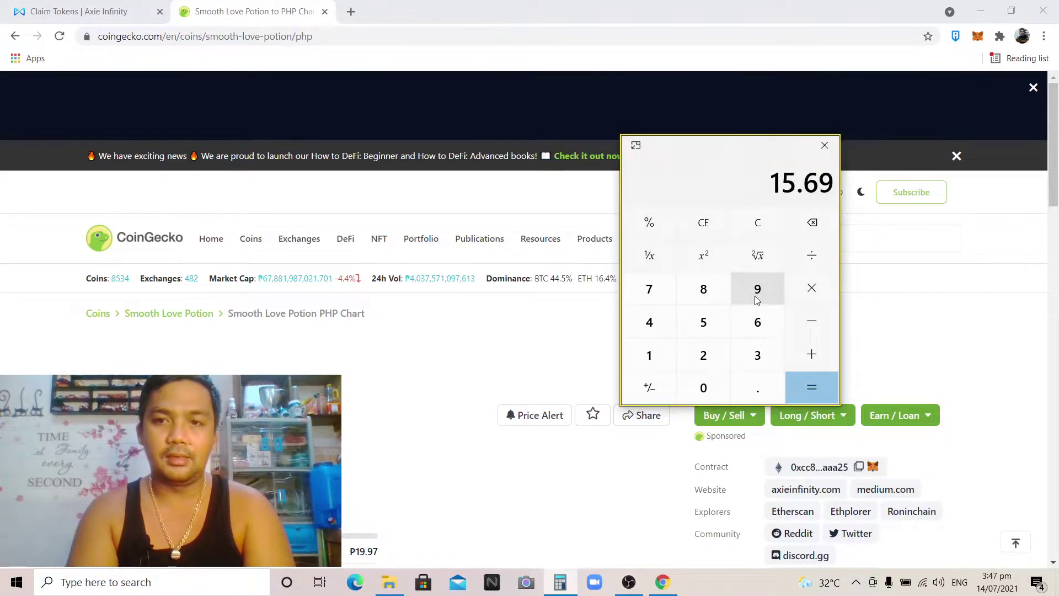
{"action": "left_click", "coordinate": [802, 390]}
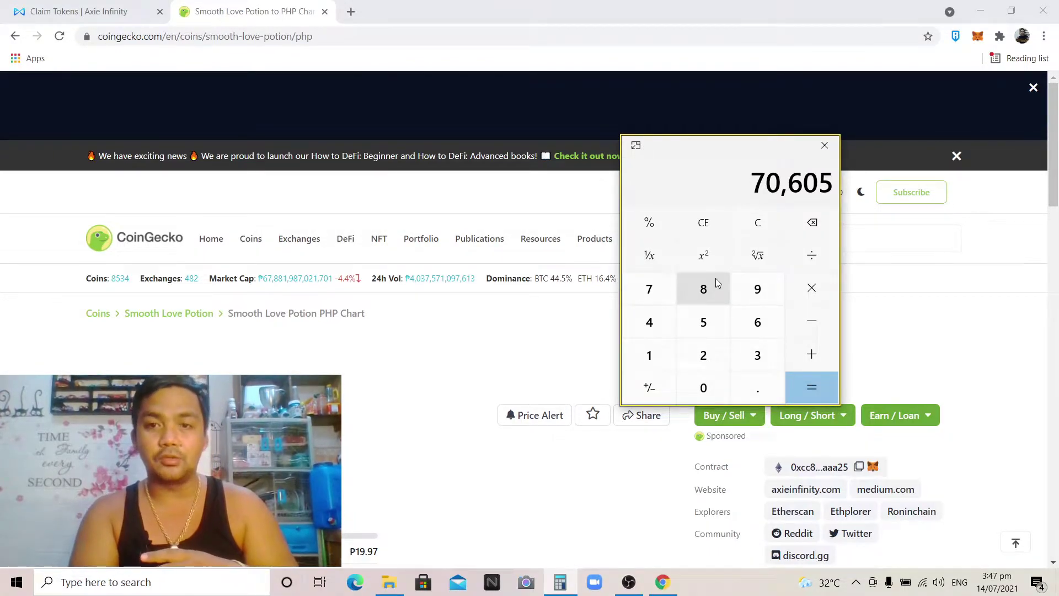
Clear the calculator and compute the monthly SLP again as 150 × 30.
{"action": "left_click", "coordinate": [757, 221]}
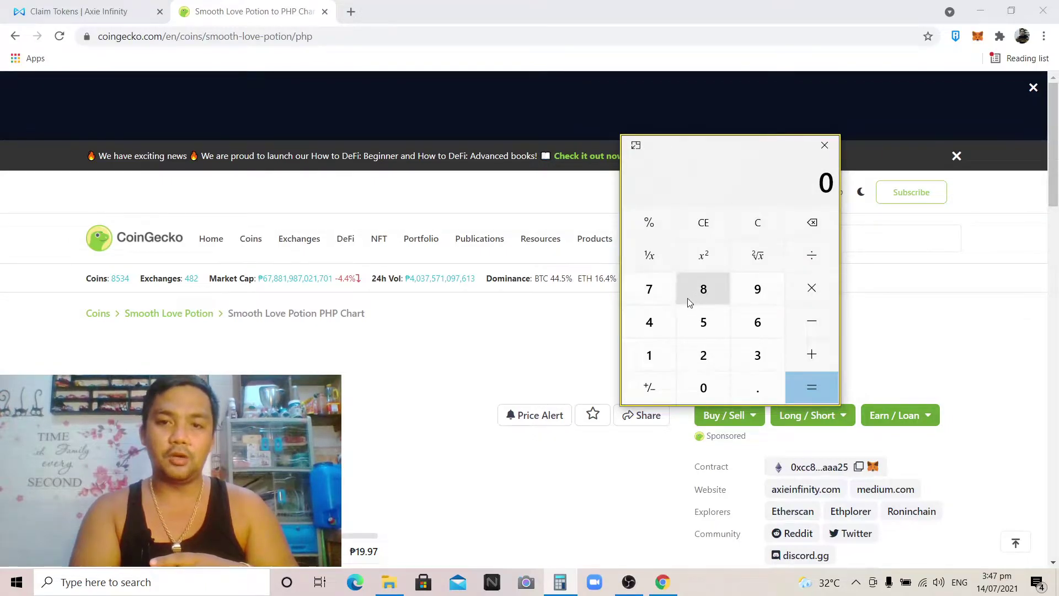
{"action": "left_click", "coordinate": [653, 344]}
{"action": "left_click", "coordinate": [691, 328]}
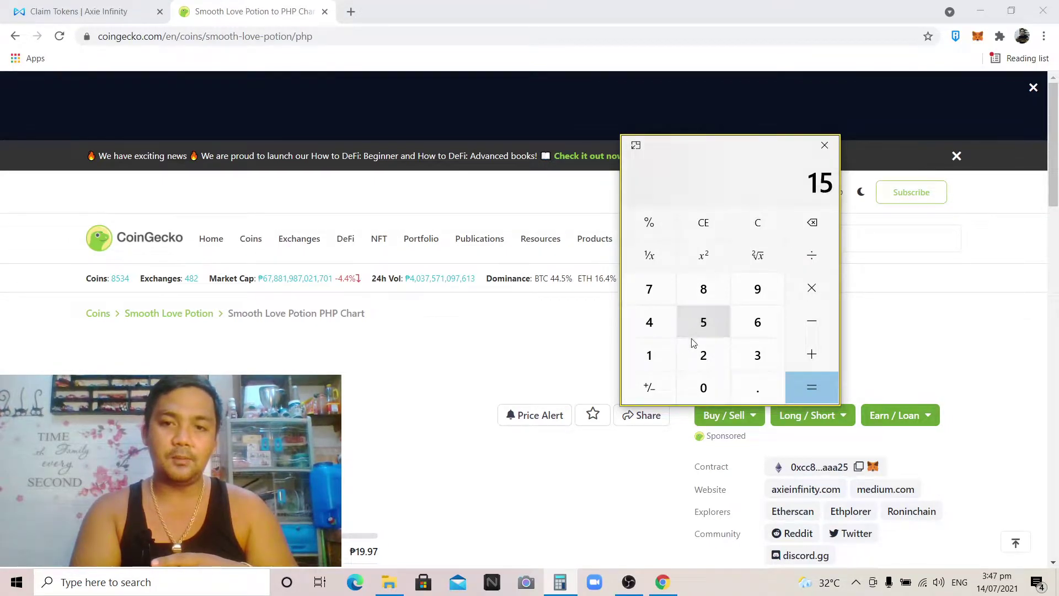
{"action": "left_click", "coordinate": [706, 395]}
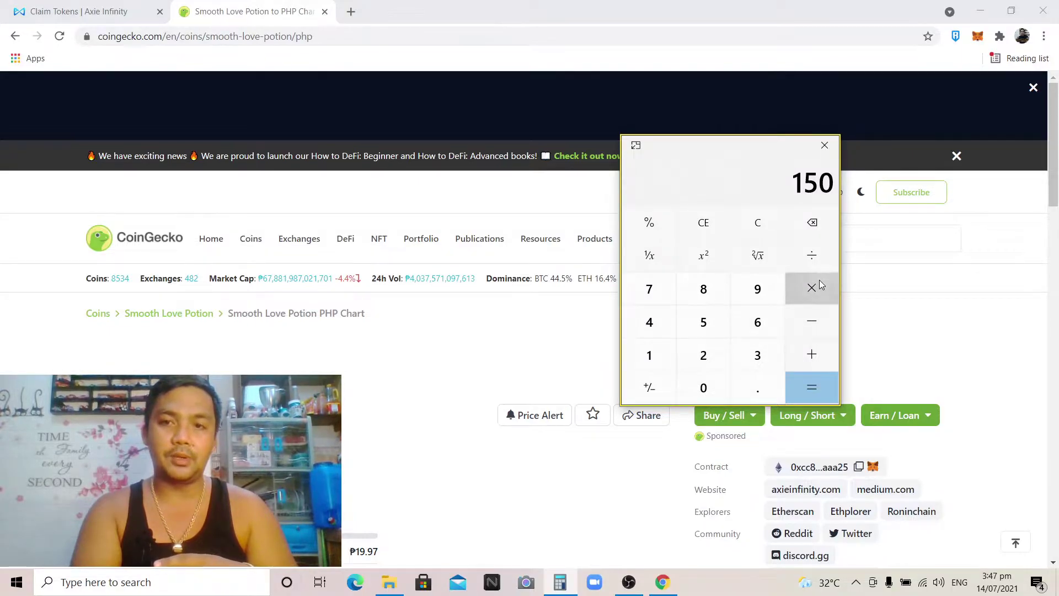
{"action": "left_click", "coordinate": [820, 285]}
{"action": "left_click", "coordinate": [762, 349]}
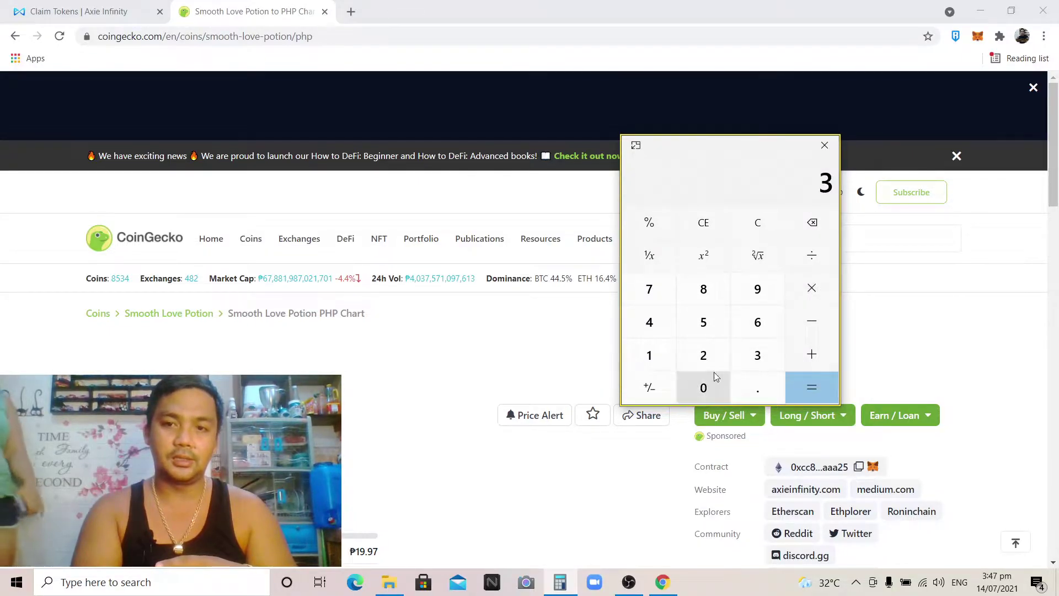
{"action": "left_click", "coordinate": [698, 388]}
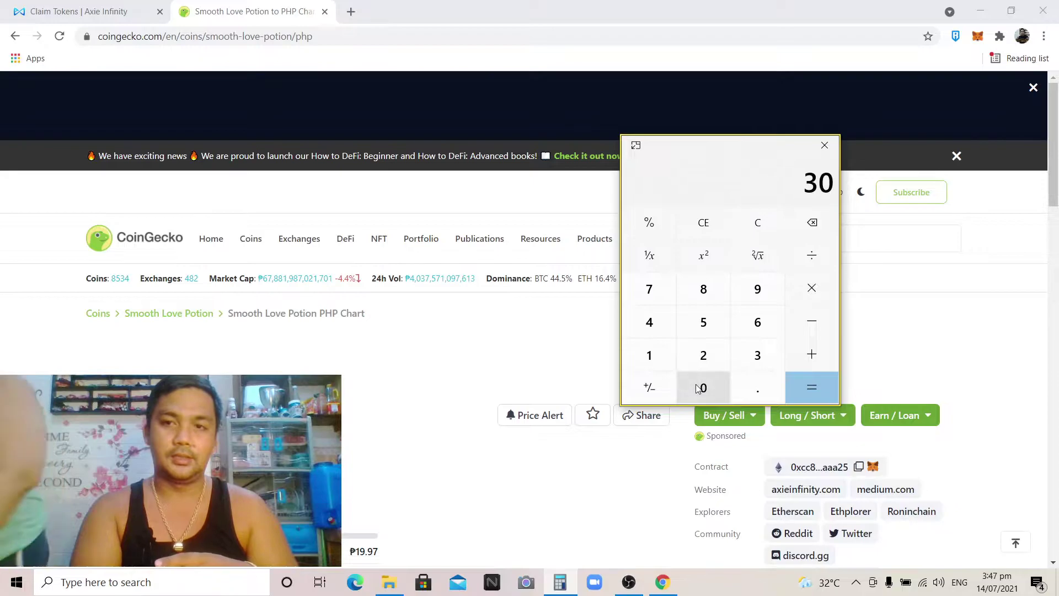
{"action": "left_click", "coordinate": [806, 390]}
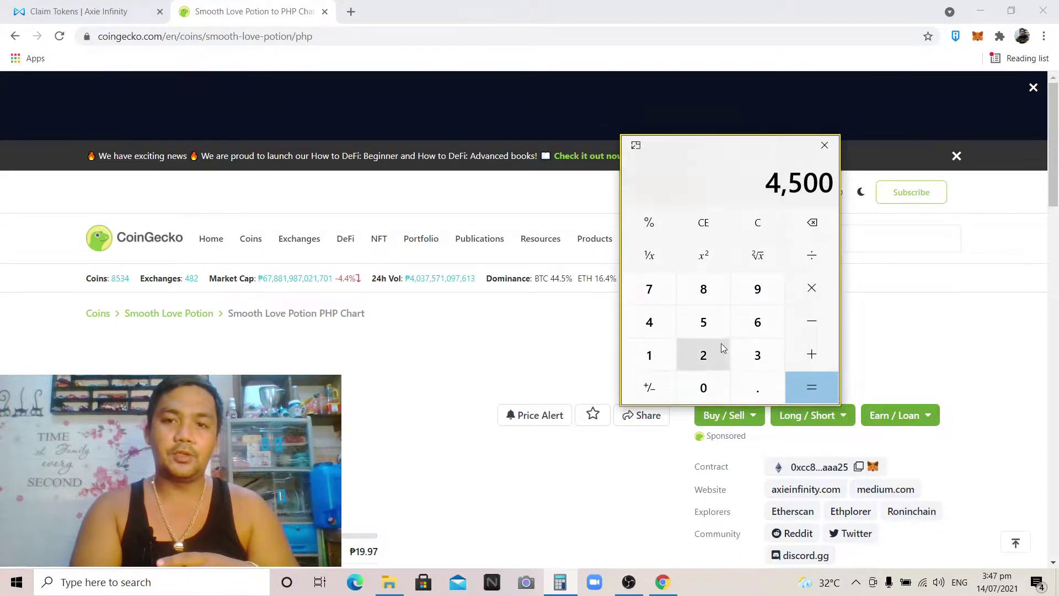
Multiply the recalculated monthly SLP total by 20 pesos per SLP.
{"action": "left_click", "coordinate": [704, 355]}
{"action": "left_click", "coordinate": [705, 389]}
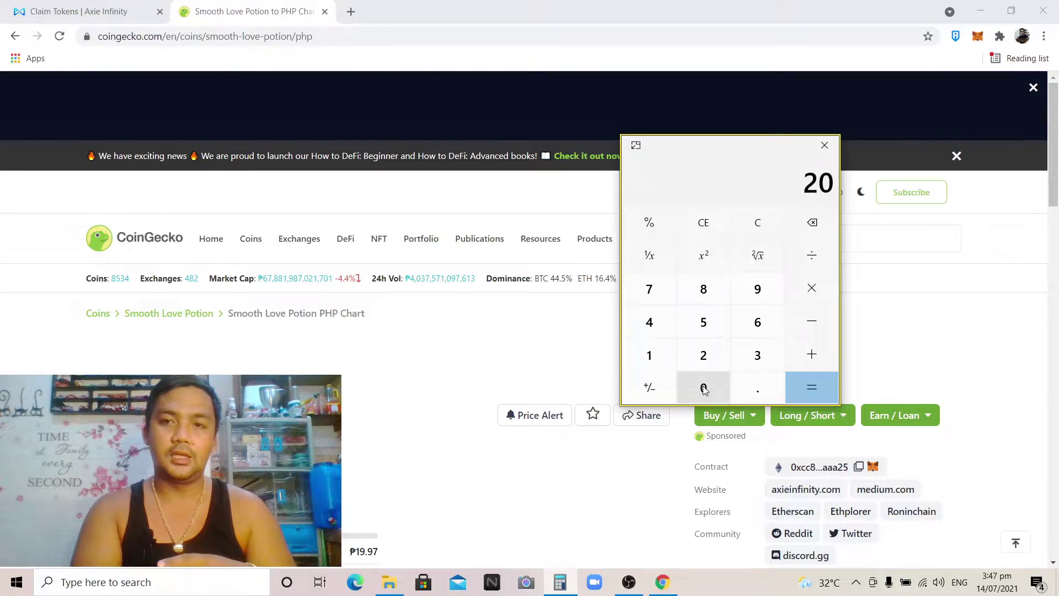
{"action": "left_click", "coordinate": [801, 379]}
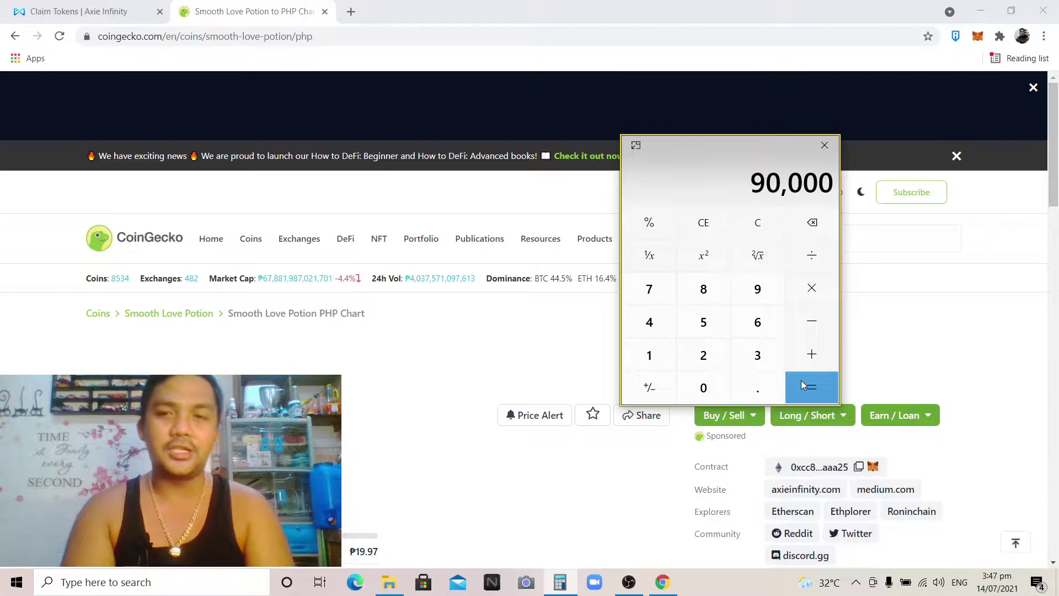
Clear the calculator and multiply the 1,900 claimable SLP from the Claim Tokens page by 15.69 pesos.
{"action": "left_click", "coordinate": [759, 223]}
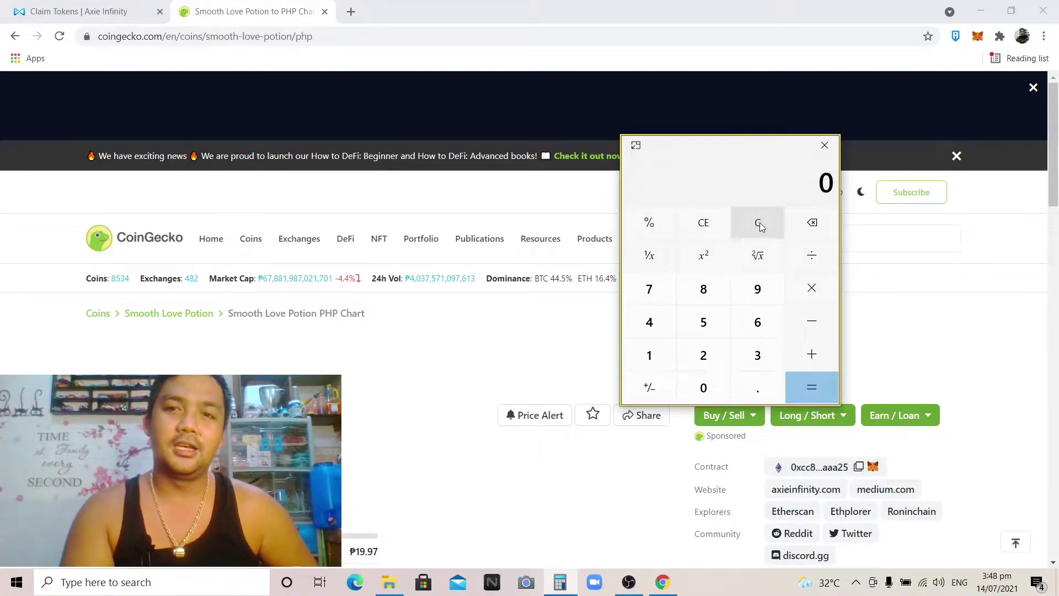
{"action": "left_click", "coordinate": [80, 5]}
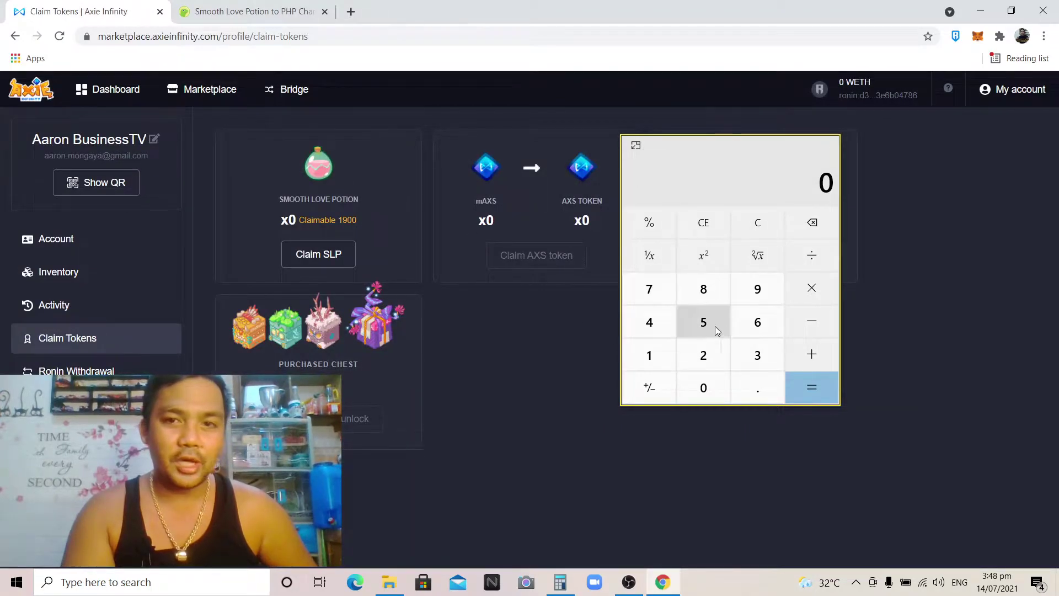
{"action": "left_click", "coordinate": [634, 364]}
{"action": "left_click", "coordinate": [769, 279]}
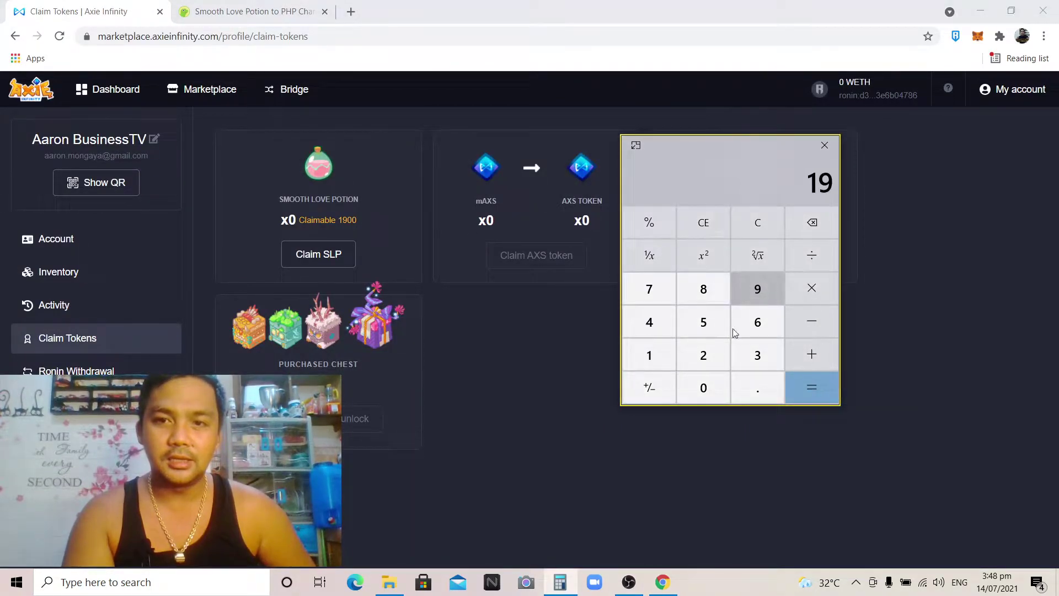
{"action": "left_click", "coordinate": [706, 392]}
{"action": "left_click", "coordinate": [706, 393]}
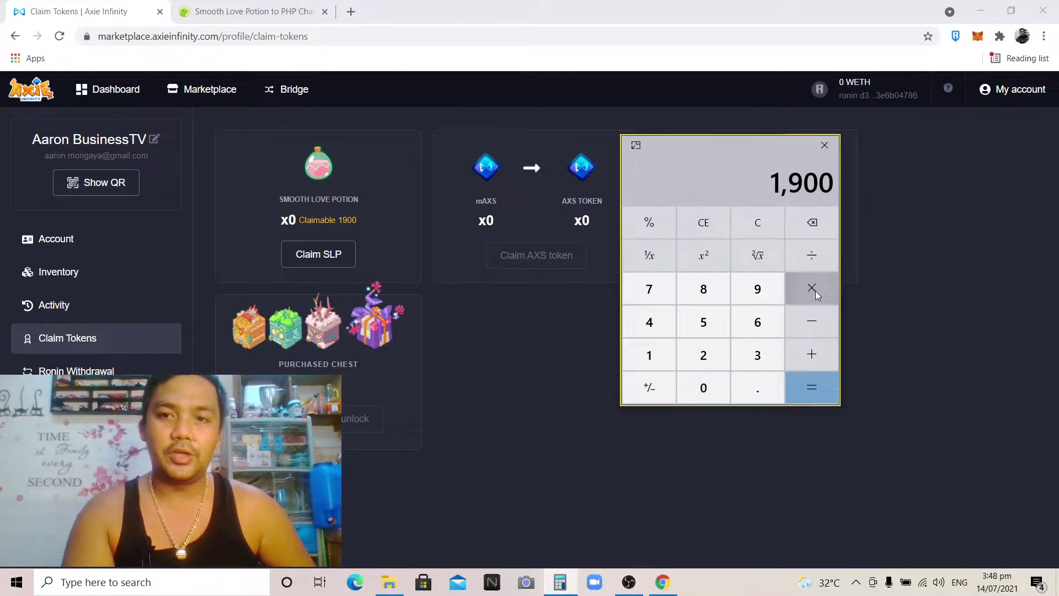
{"action": "left_click", "coordinate": [656, 365]}
{"action": "left_click", "coordinate": [708, 319]}
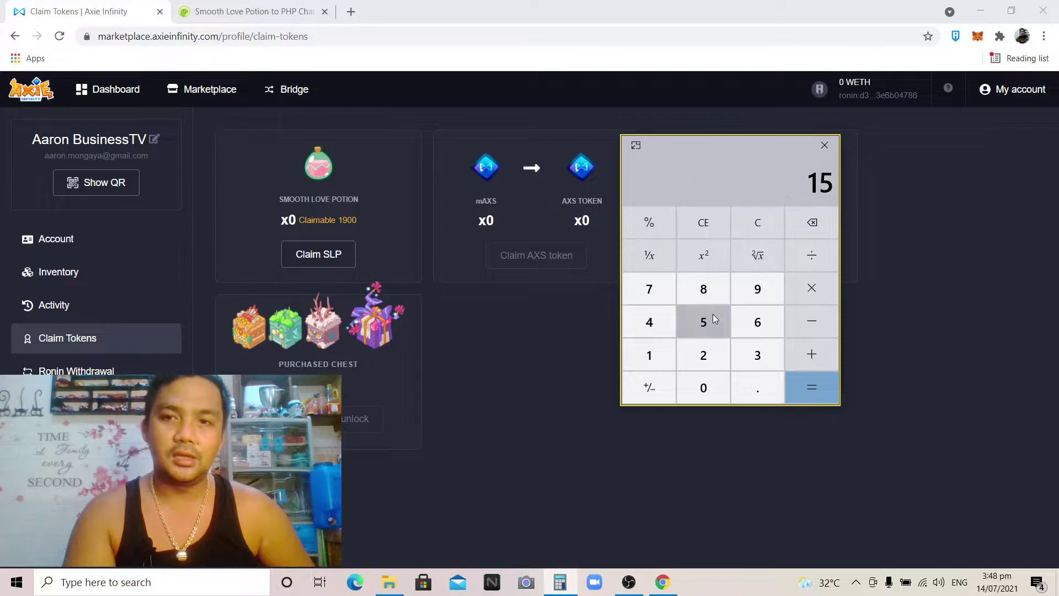
{"action": "left_click", "coordinate": [742, 379]}
{"action": "left_click", "coordinate": [747, 322]}
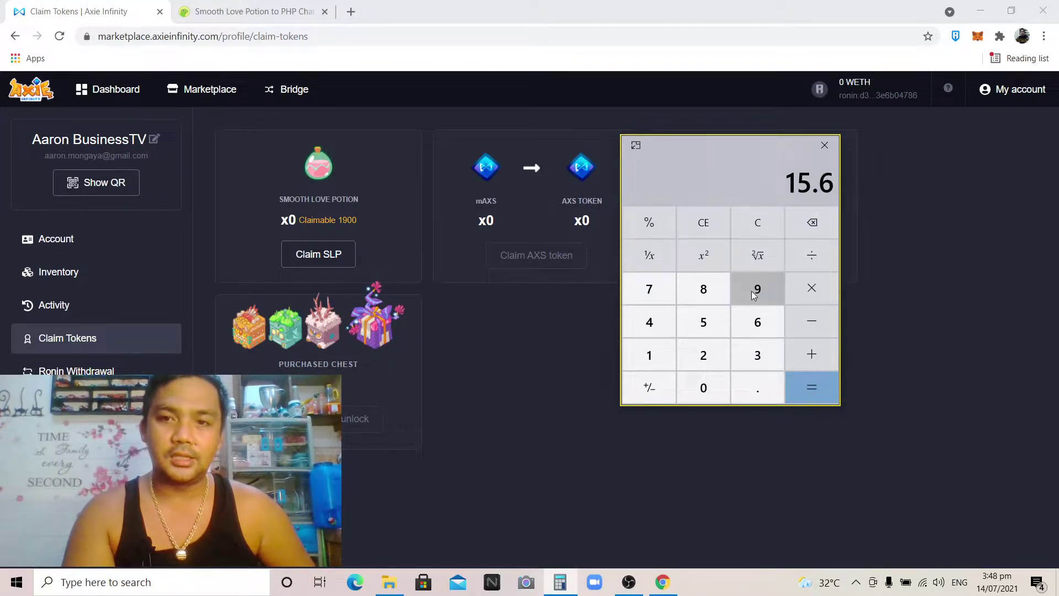
{"action": "left_click", "coordinate": [751, 289]}
{"action": "left_click", "coordinate": [812, 388]}
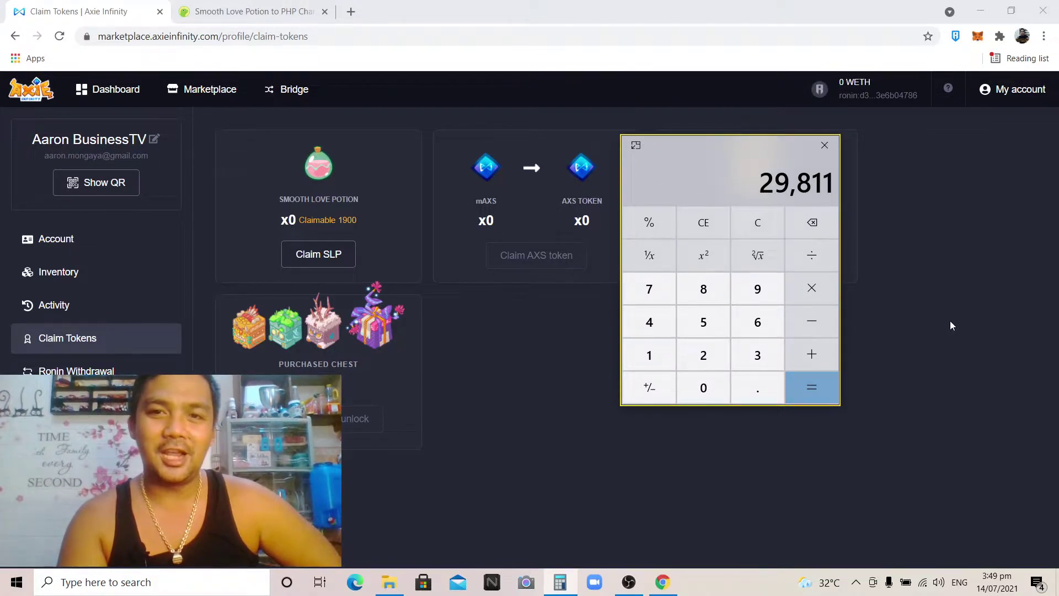
Multiply the peso value of the claimable SLP by 2, then close Calculator.
{"action": "left_click", "coordinate": [812, 289]}
{"action": "left_click", "coordinate": [701, 353]}
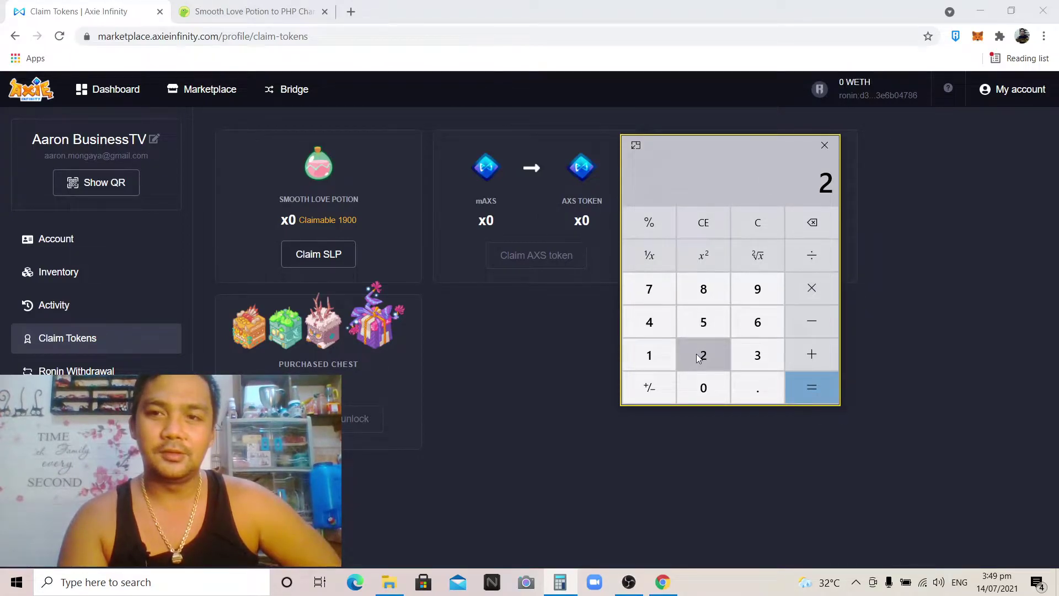
{"action": "left_click", "coordinate": [814, 394]}
{"action": "left_click", "coordinate": [953, 252]}
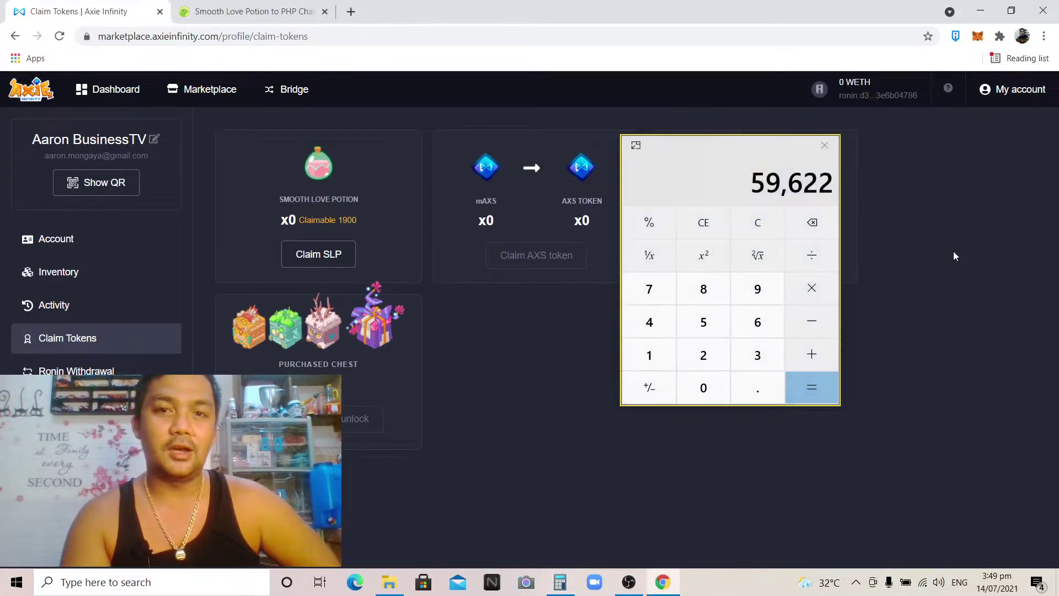
{"action": "left_click", "coordinate": [825, 146]}
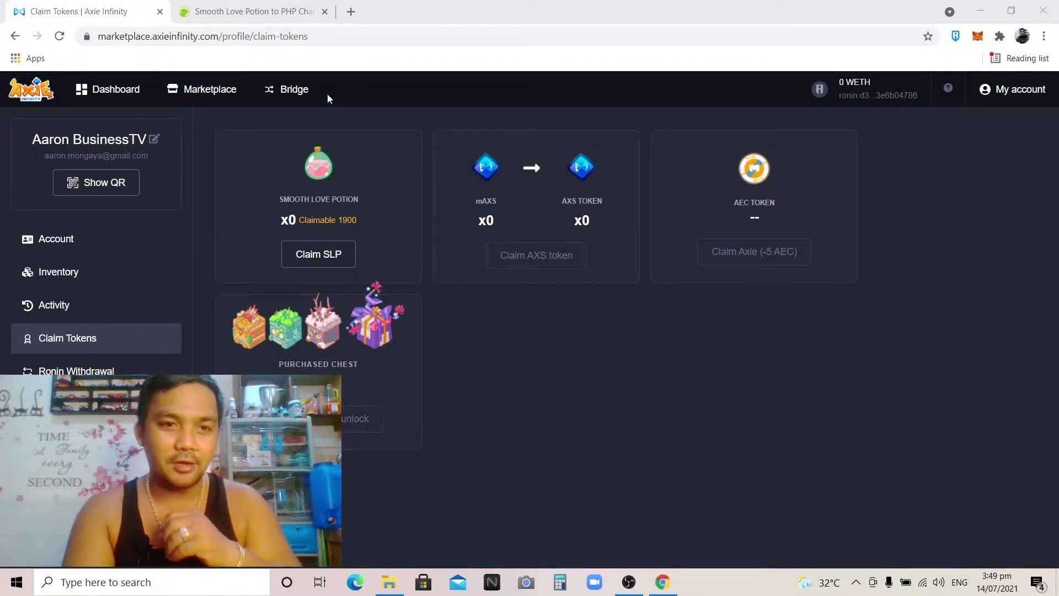
Claim the 1900 SLP and confirm the contract interaction in Ronin Wallet.
{"action": "left_click", "coordinate": [342, 252]}
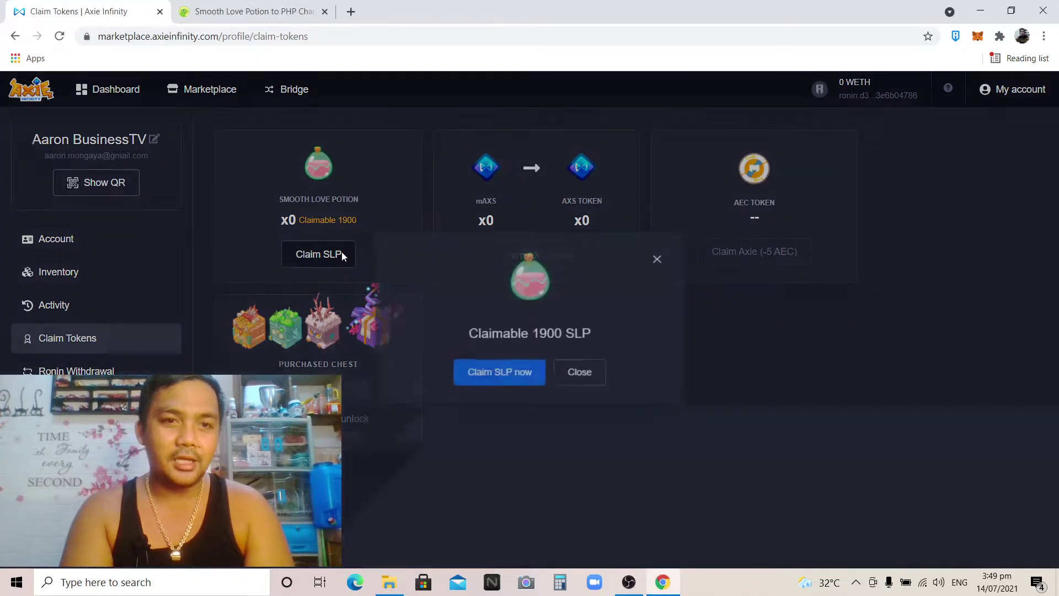
{"action": "left_click", "coordinate": [481, 381]}
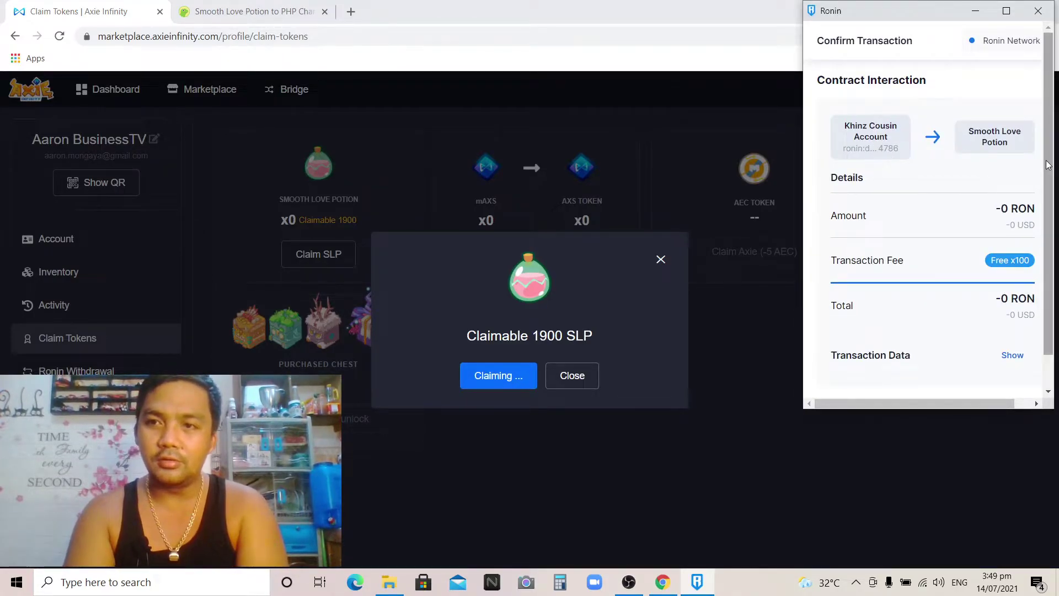
{"action": "scroll", "coordinate": [1047, 165], "scroll_direction": "down", "scroll_amount": 2}
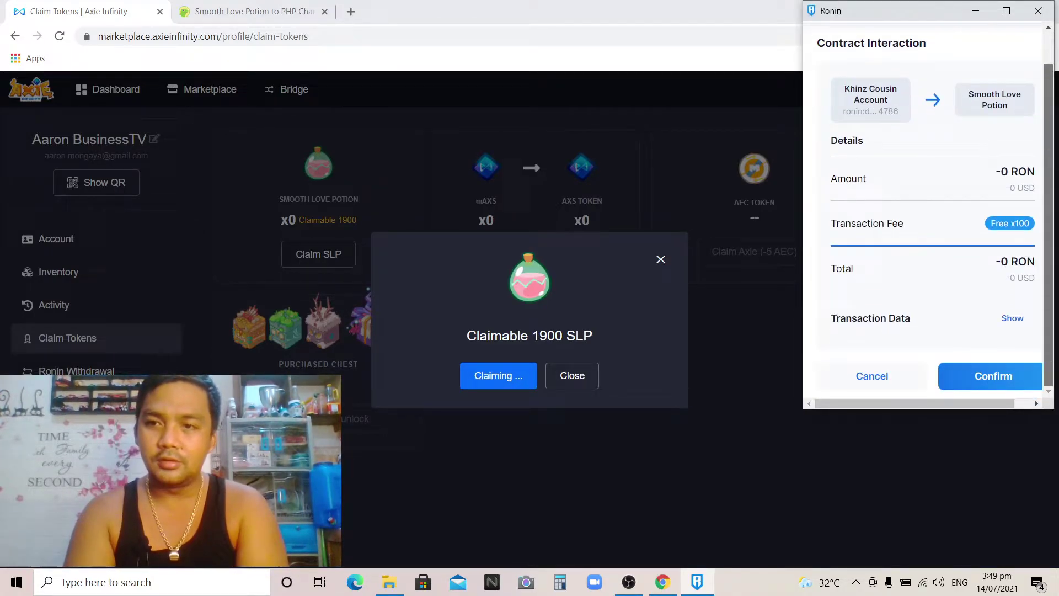
{"action": "left_click", "coordinate": [1012, 380]}
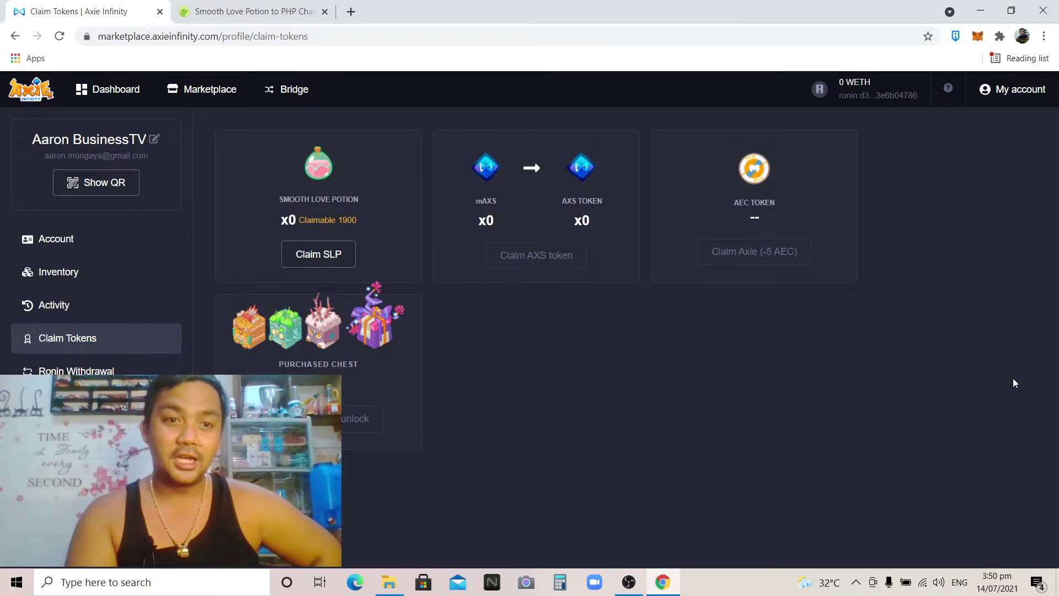
Open the wallet account's page in the Ronin block explorer and reload its transaction list.
{"action": "left_click", "coordinate": [956, 37]}
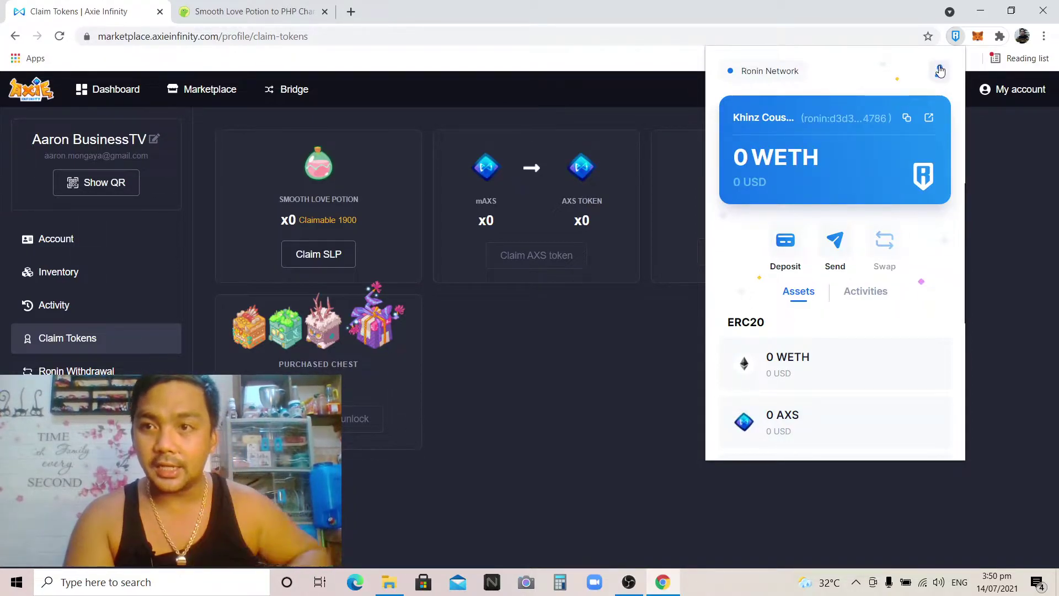
{"action": "left_click", "coordinate": [928, 119]}
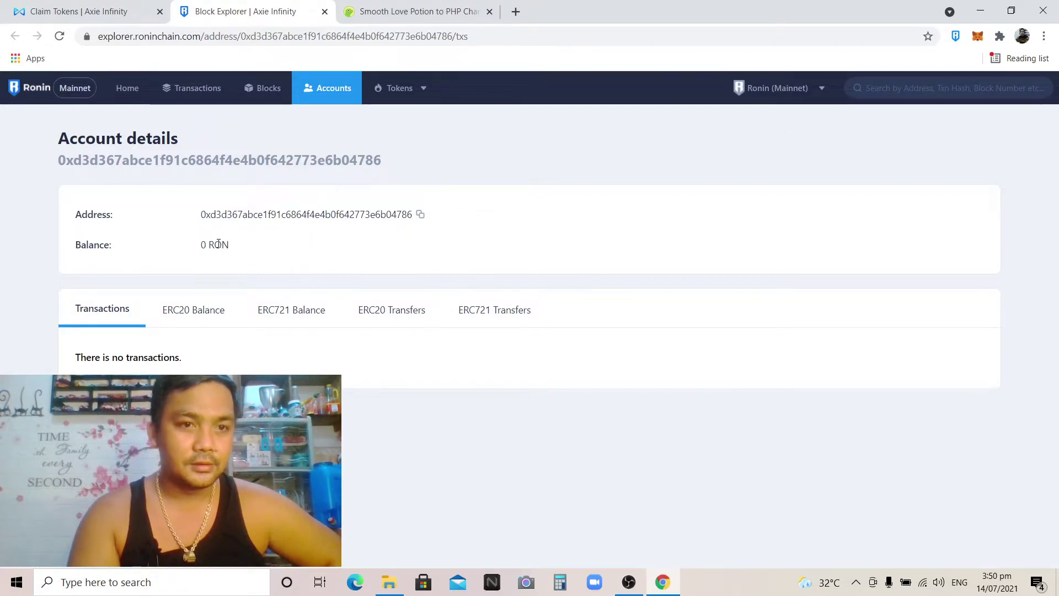
{"action": "left_click", "coordinate": [60, 41]}
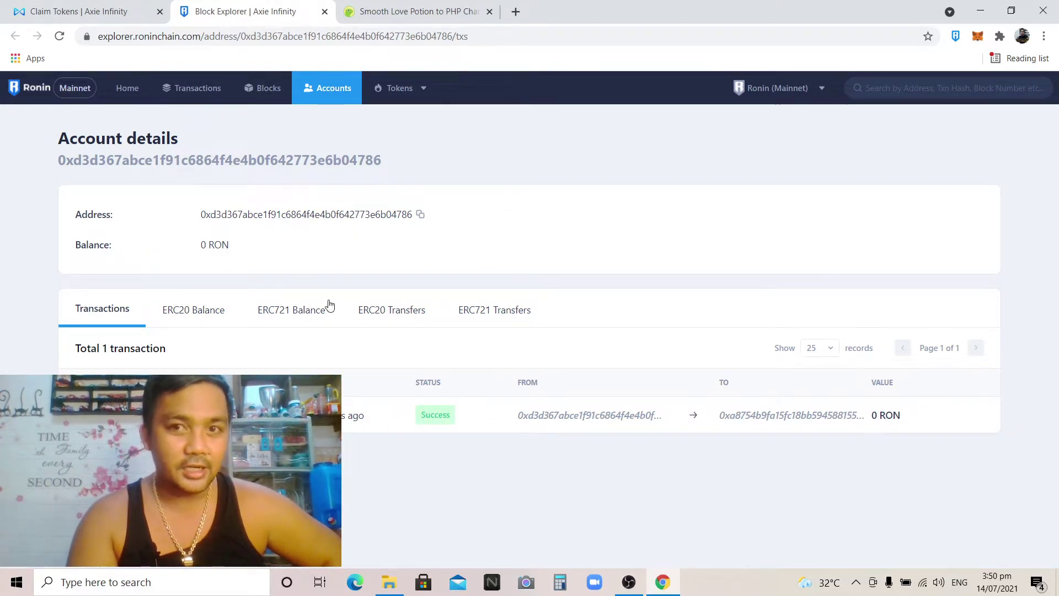
Check the explorer's home page, the network-wide transaction list and the Ronin Wallet balances, then return to the Claim Tokens page.
{"action": "left_click", "coordinate": [128, 88]}
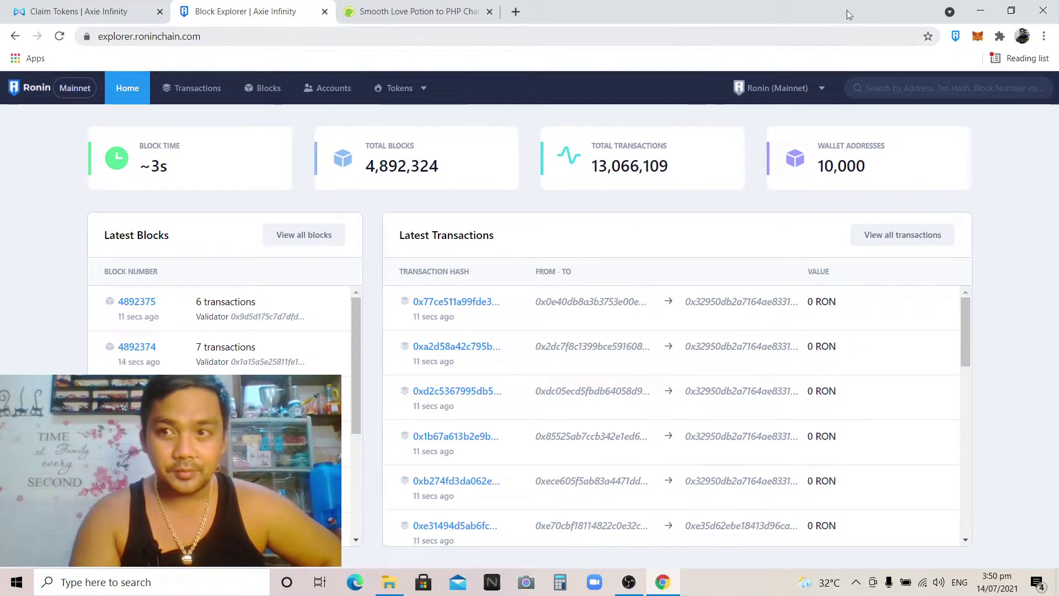
{"action": "left_click", "coordinate": [825, 103]}
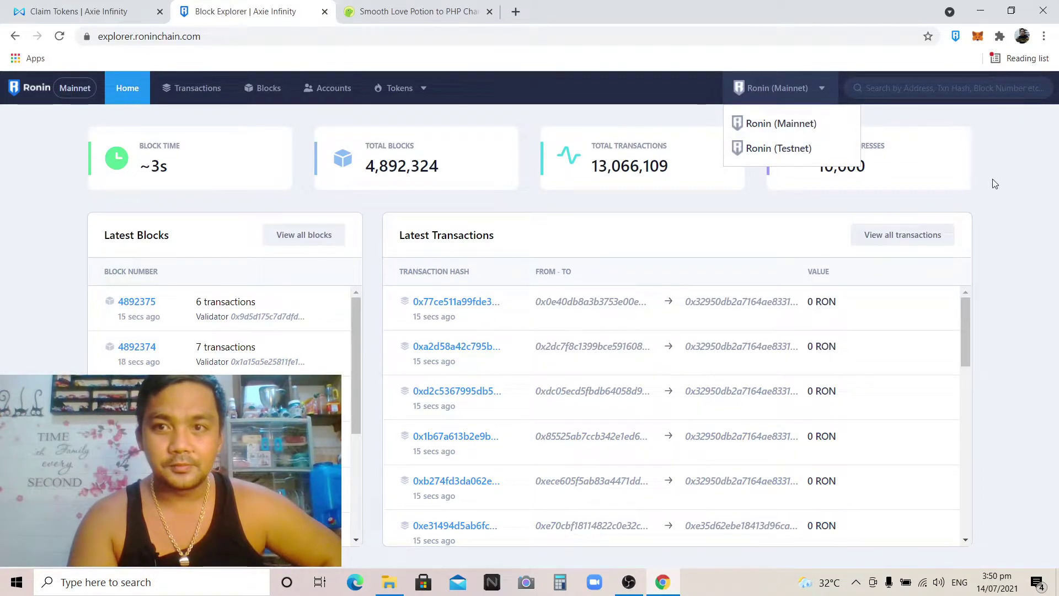
{"action": "left_click", "coordinate": [1024, 197]}
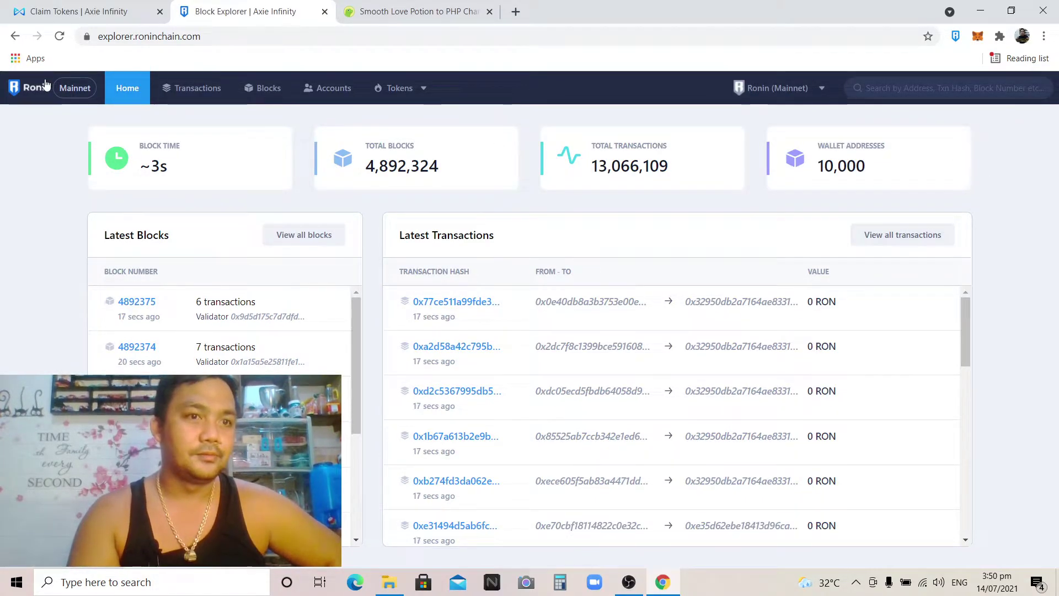
{"action": "left_click", "coordinate": [190, 99]}
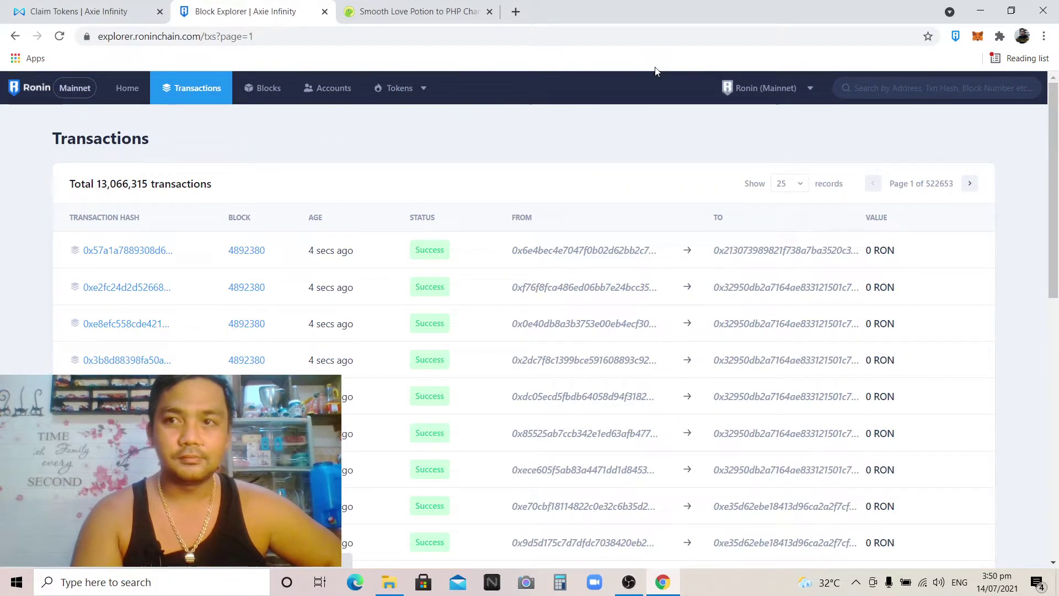
{"action": "left_click", "coordinate": [957, 36]}
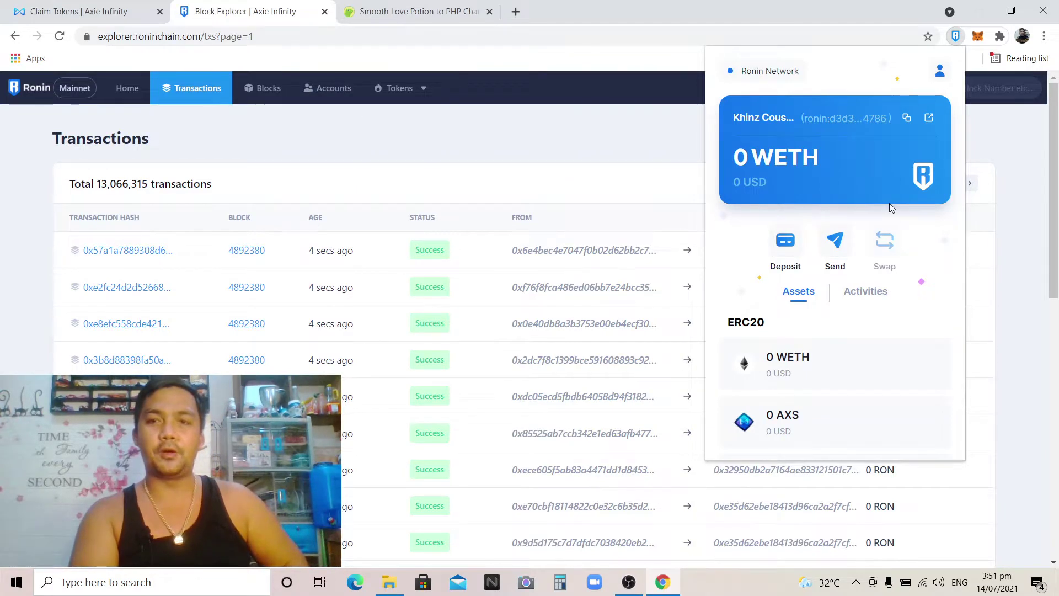
{"action": "left_click", "coordinate": [63, 5]}
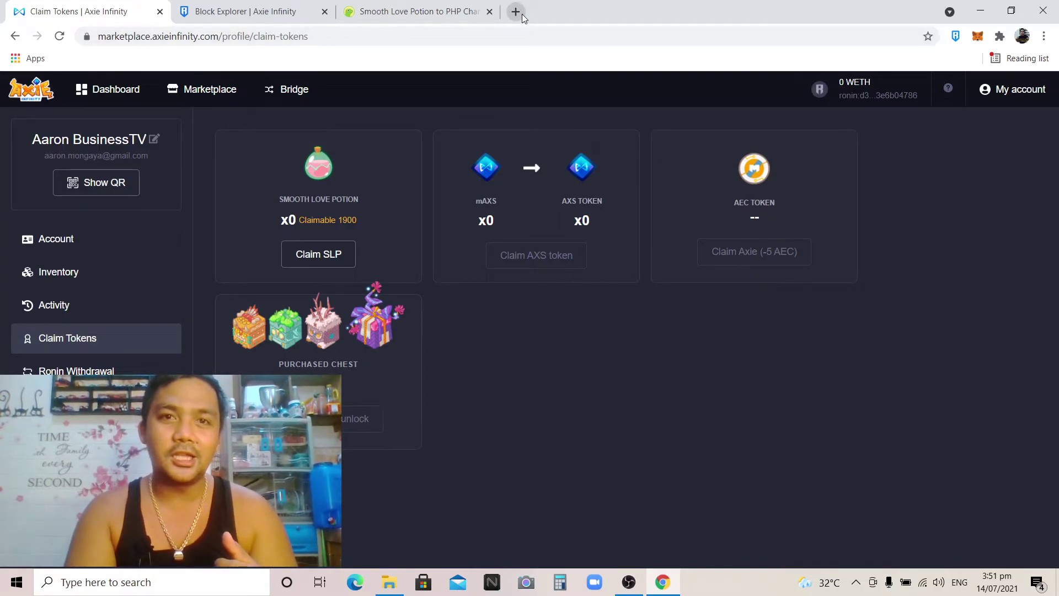
Open facebook.com in a new browser tab.
{"action": "left_click", "coordinate": [520, 15]}
{"action": "left_click", "coordinate": [523, 35]}
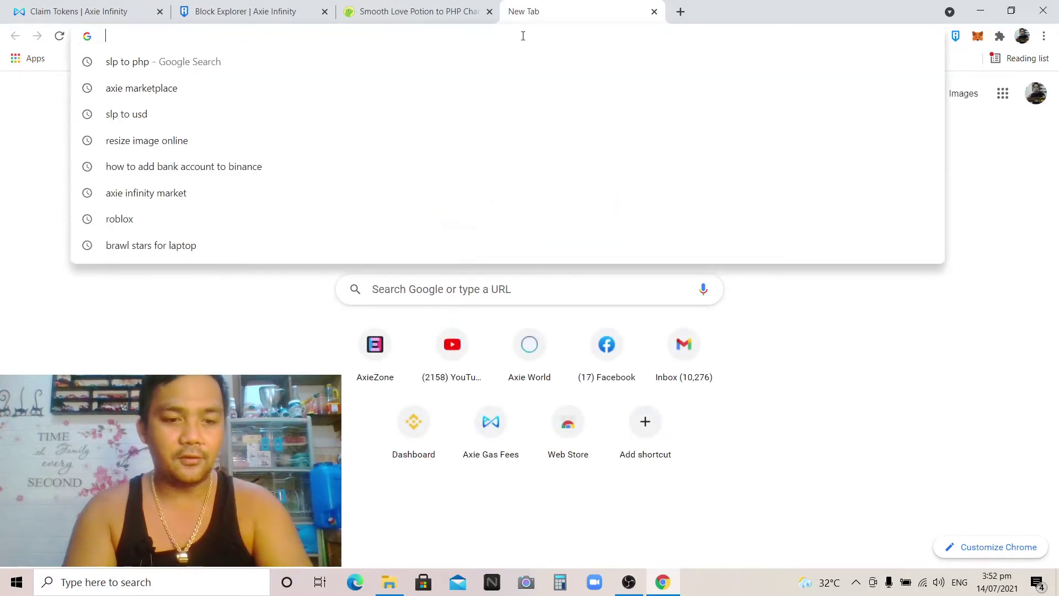
{"action": "type", "text": "face"}
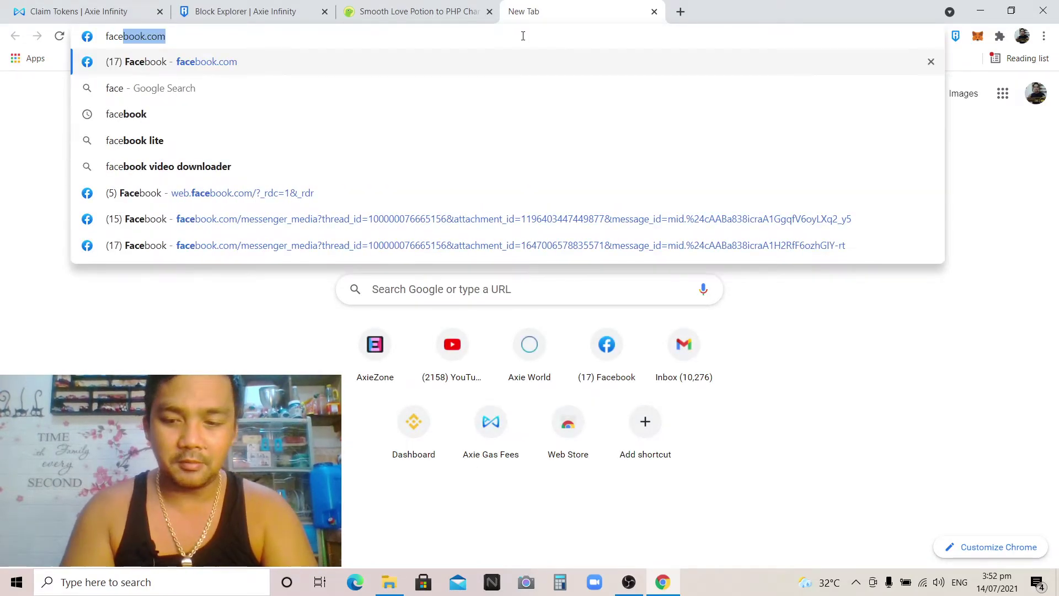
{"action": "key", "text": "Right"}
{"action": "key", "text": "Return"}
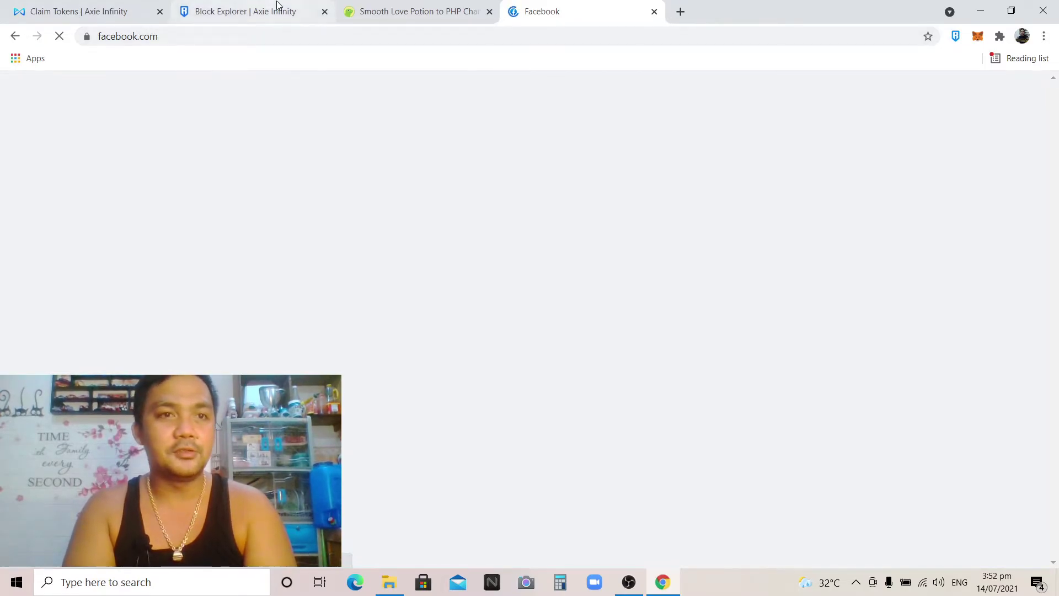
{"action": "left_click", "coordinate": [60, 8]}
{"action": "left_click", "coordinate": [232, 6]}
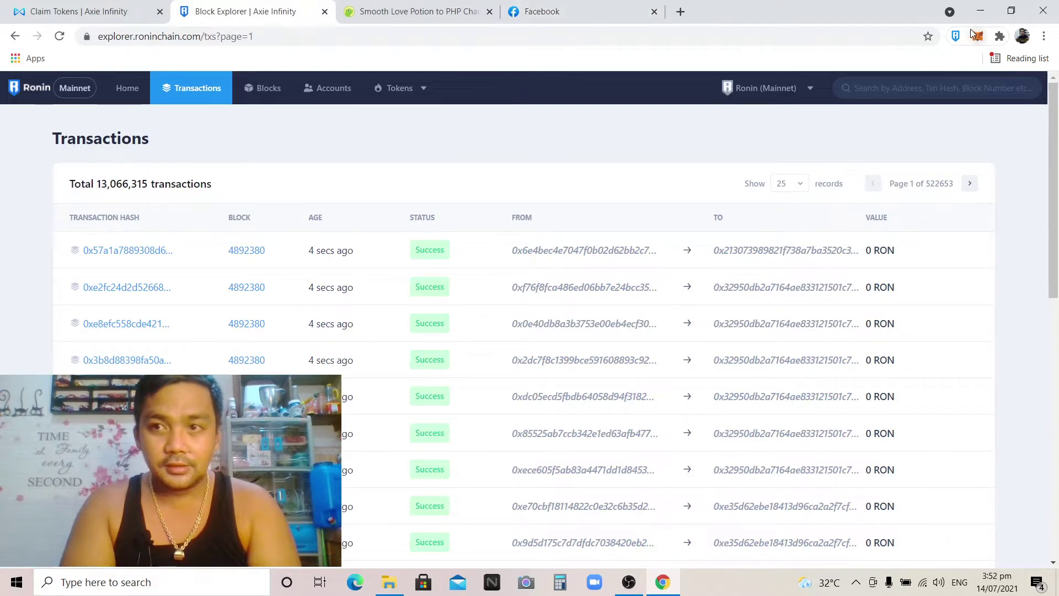
{"action": "left_click", "coordinate": [603, 12]}
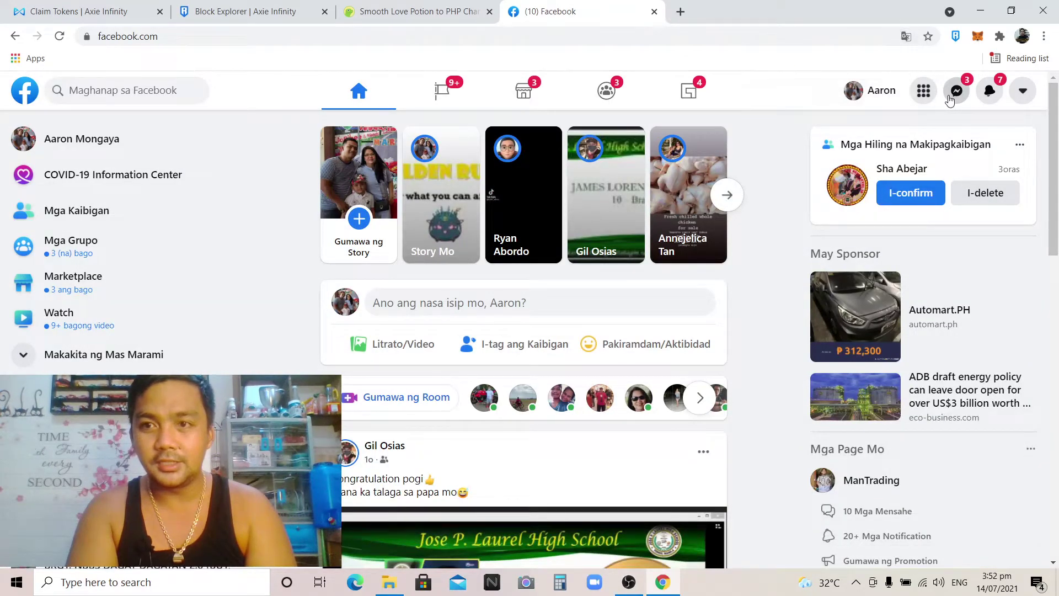
{"action": "left_click", "coordinate": [950, 97]}
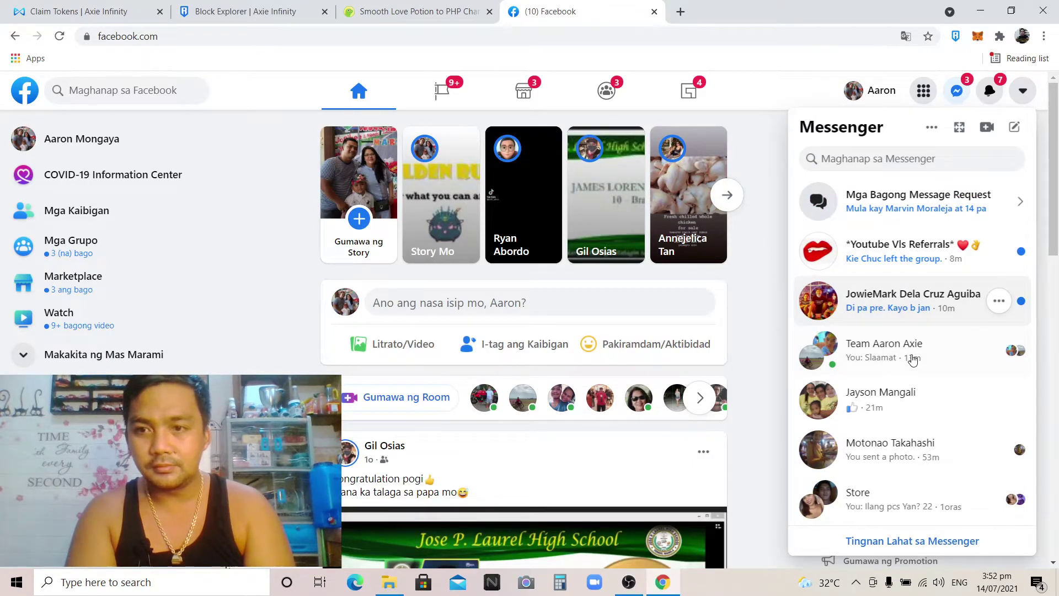
{"action": "left_click", "coordinate": [913, 360]}
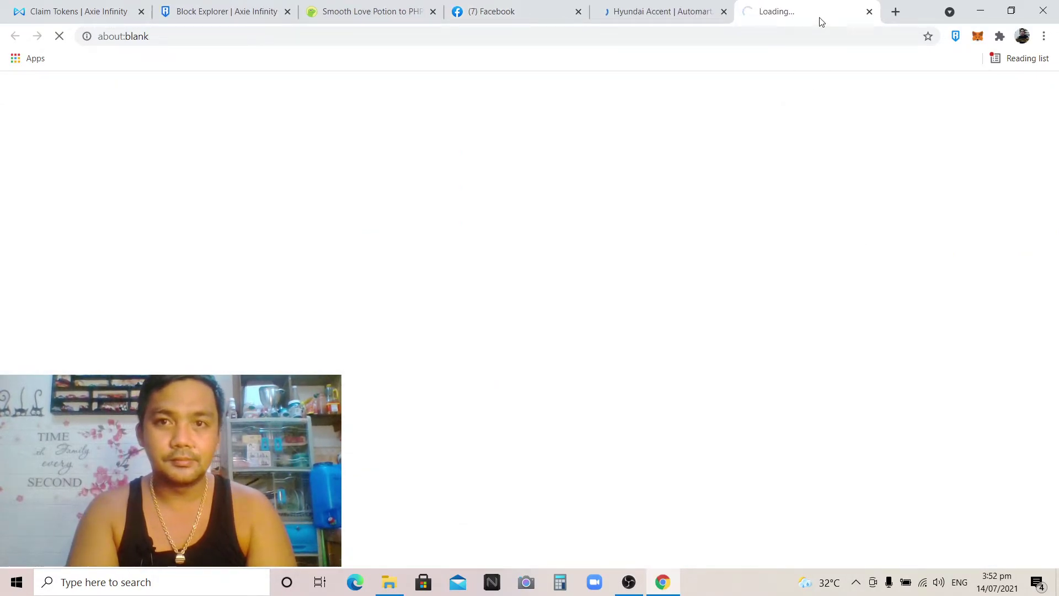
{"action": "left_click", "coordinate": [868, 11]}
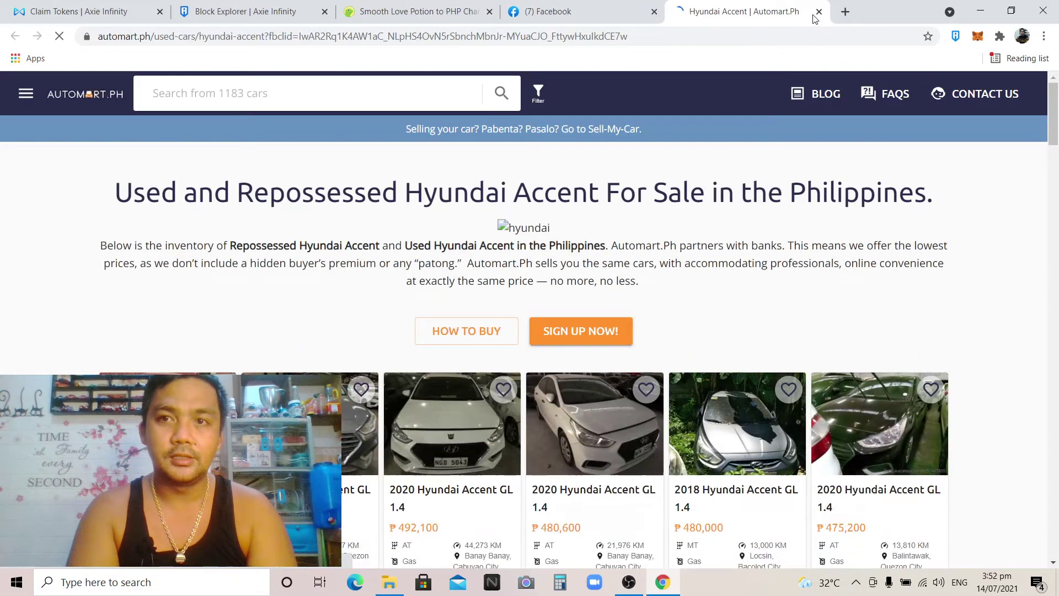
{"action": "left_click", "coordinate": [819, 11]}
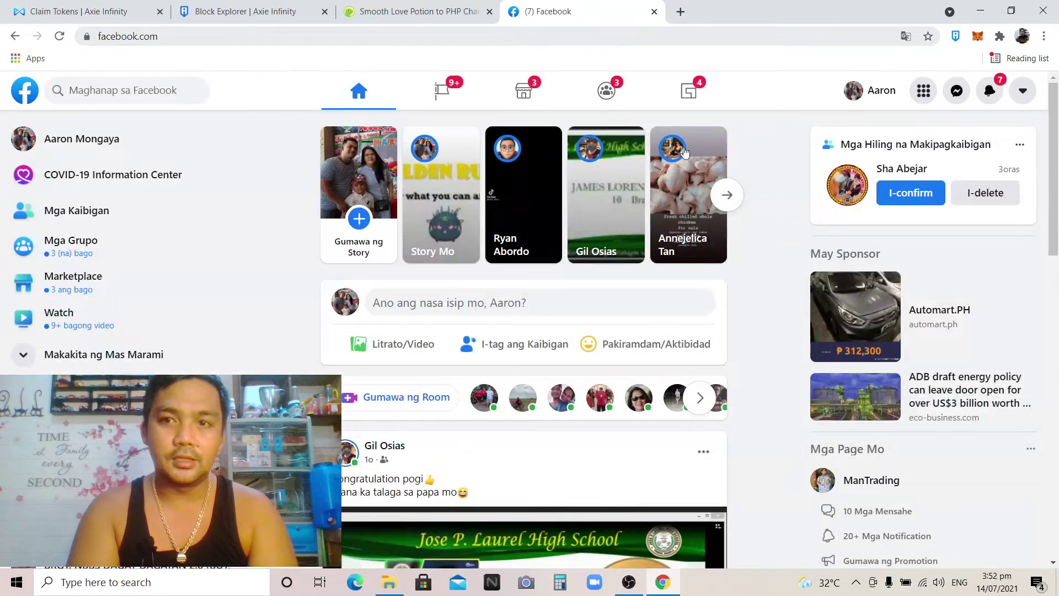
Open the Axie team group chat in Messenger and send the message "hi coach".
{"action": "left_click", "coordinate": [957, 94]}
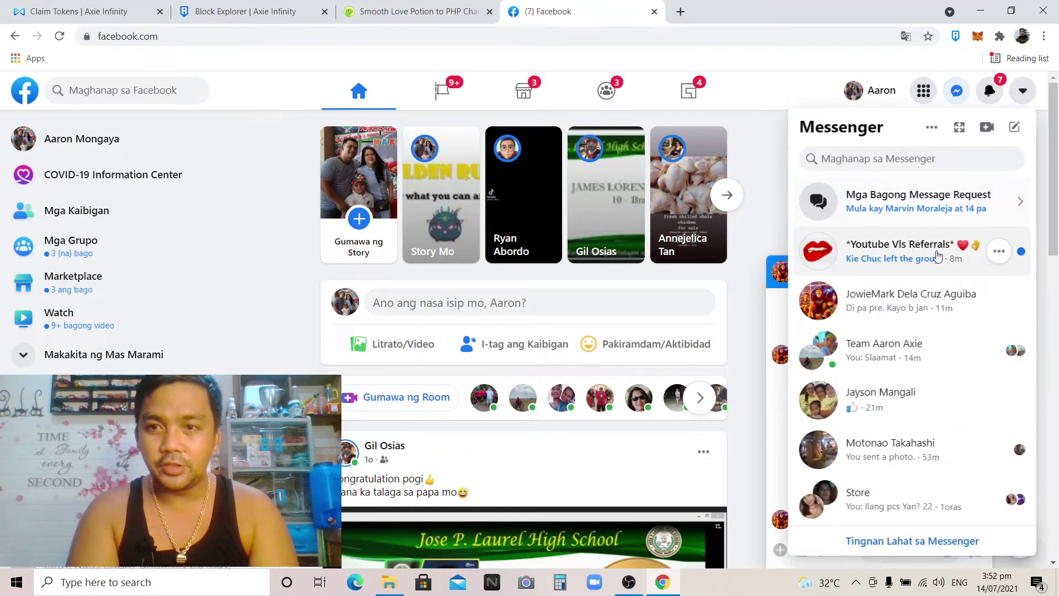
{"action": "left_click", "coordinate": [907, 347]}
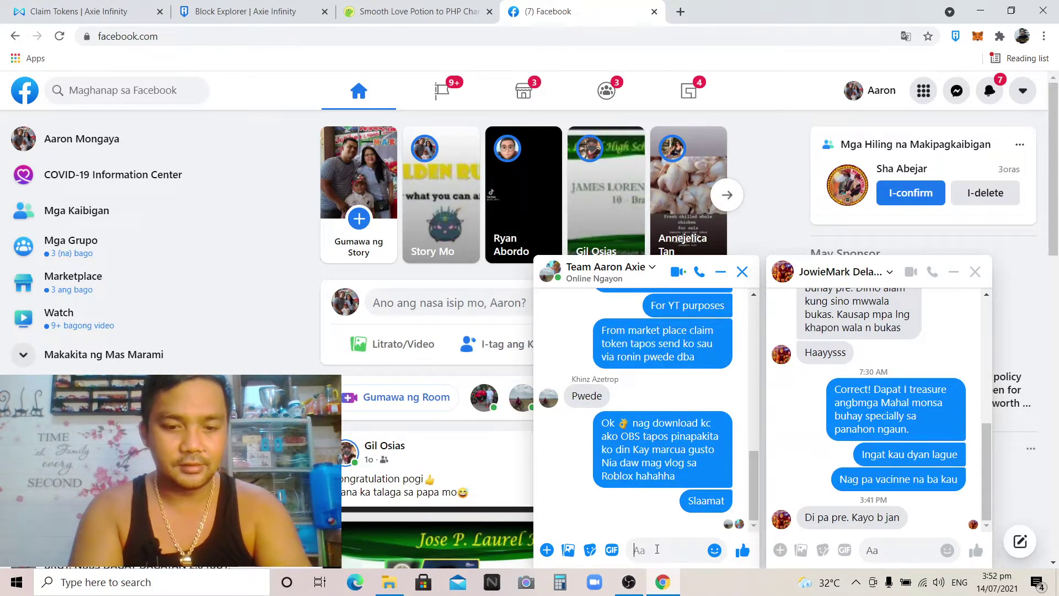
{"action": "type", "text": "hi coach"}
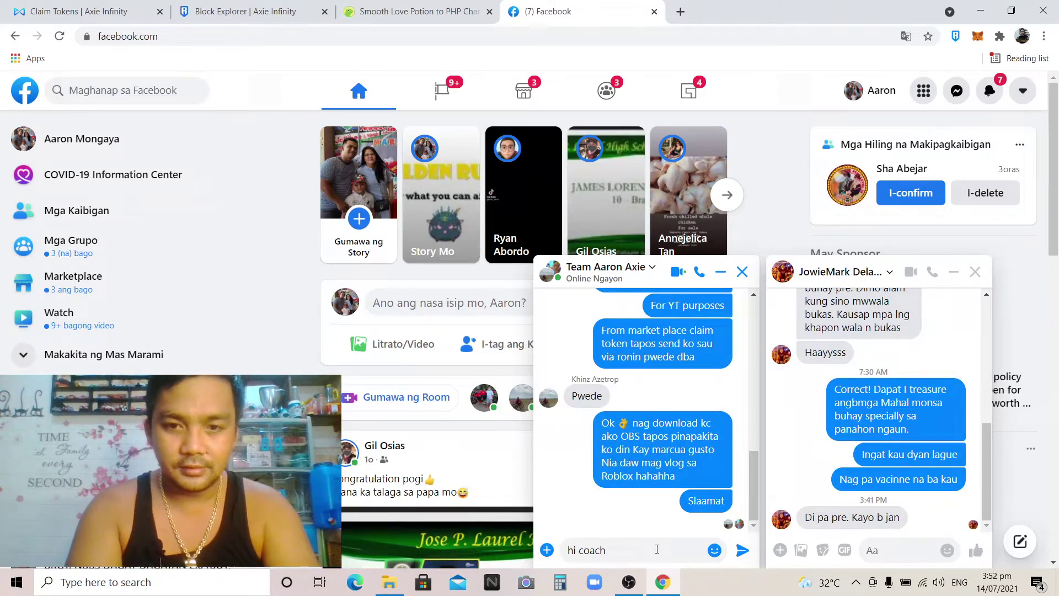
{"action": "key", "text": "Return"}
Look back through the earlier messages of the Axie team group chat and minimize the other open chat.
{"action": "left_click_drag", "start_coordinate": [753, 495], "coordinate": [734, 359]}
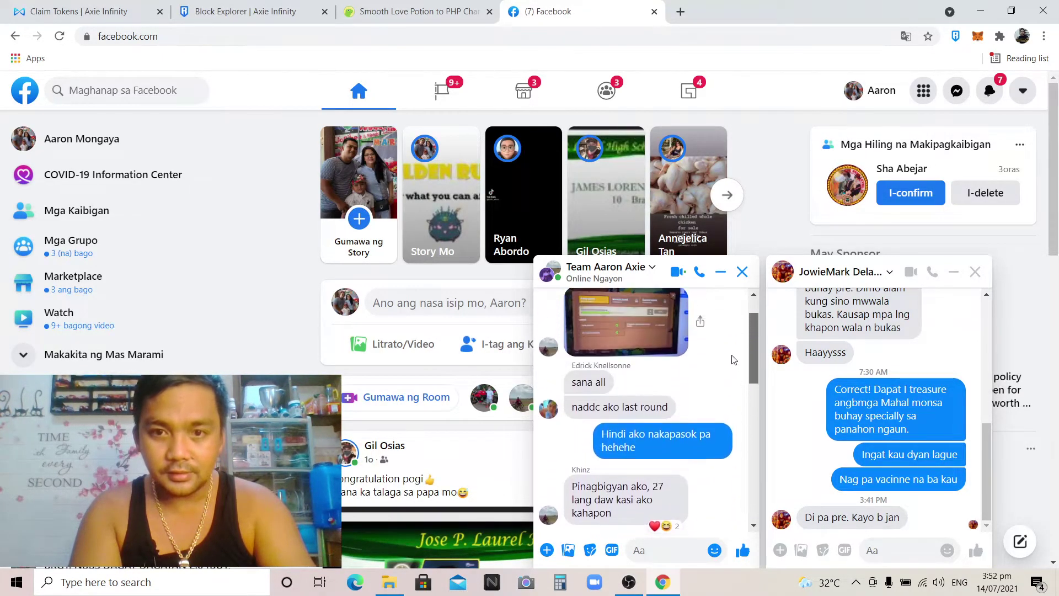
{"action": "scroll", "coordinate": [733, 360], "scroll_direction": "down", "scroll_amount": 10}
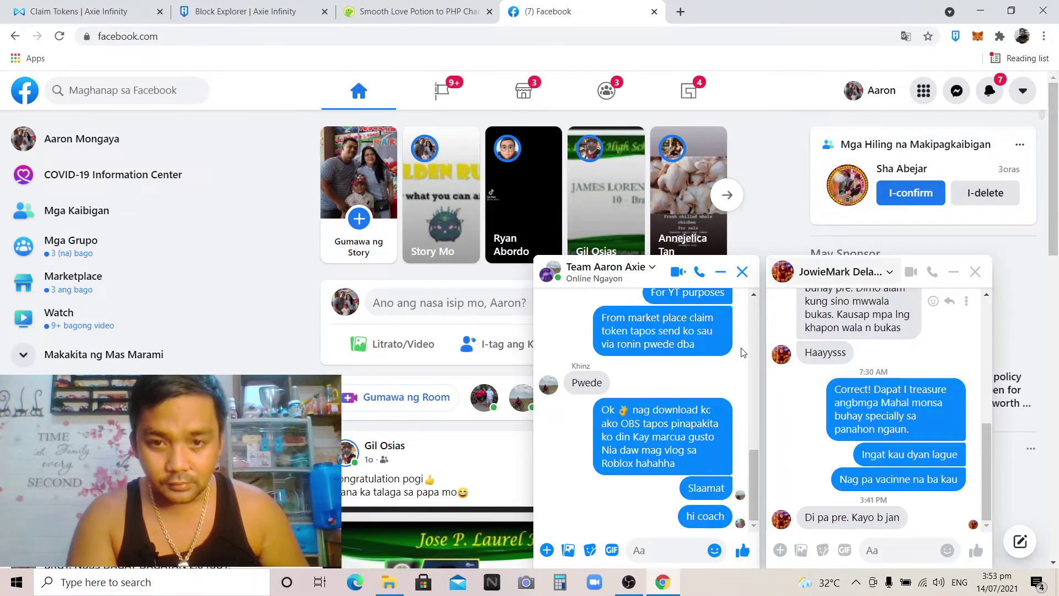
{"action": "left_click_drag", "start_coordinate": [752, 455], "coordinate": [749, 286]}
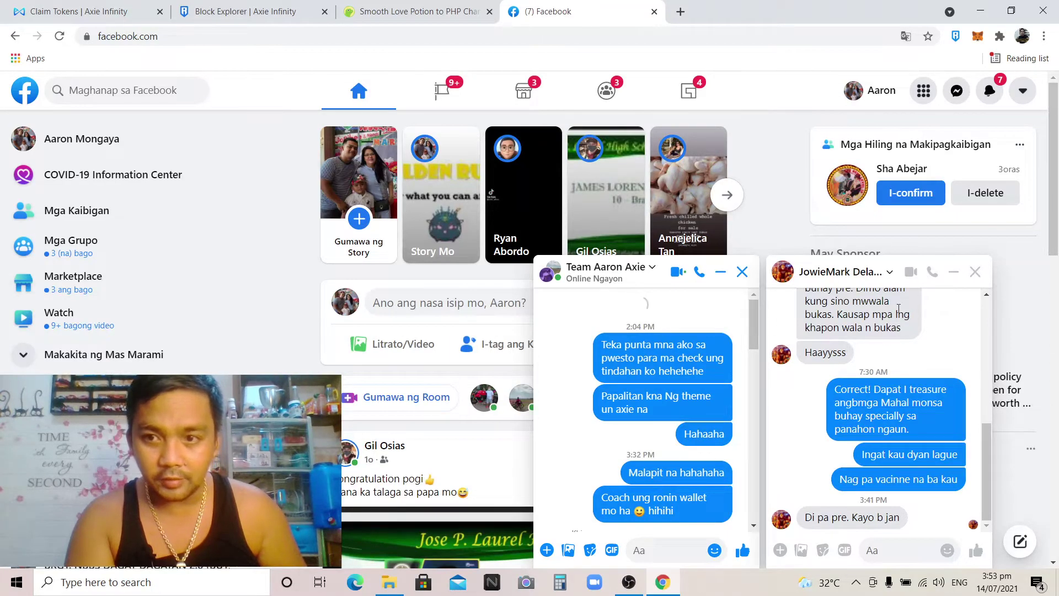
{"action": "left_click", "coordinate": [953, 271]}
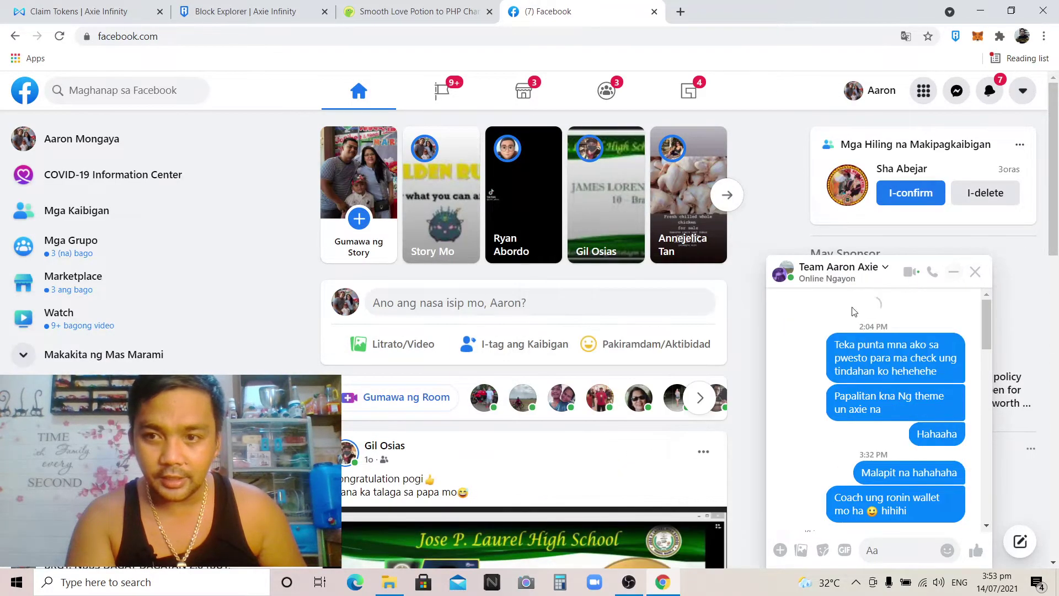